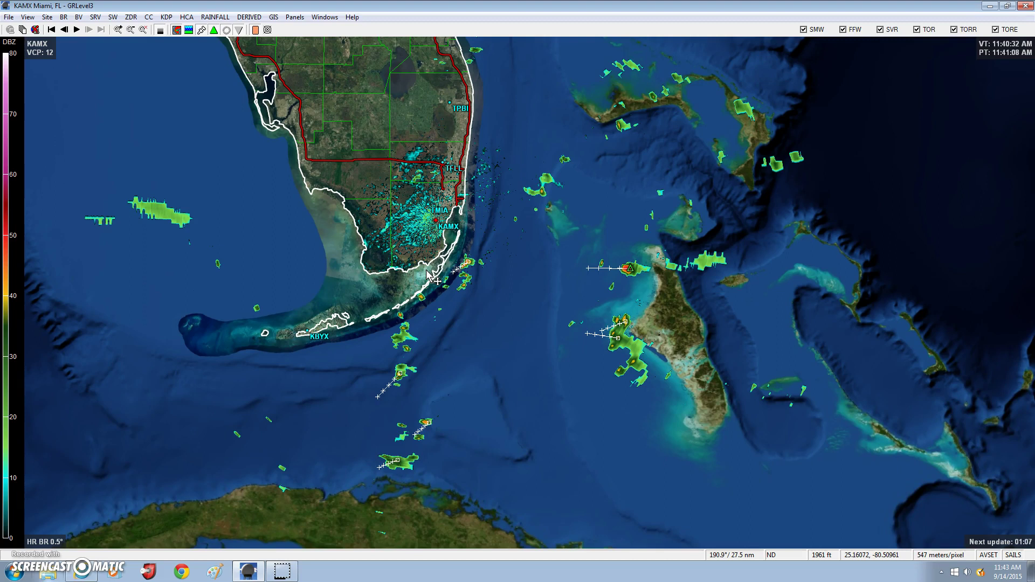
Step: Switch to Internet Explorer and open the Reflectivity page of the GRX Color Tables site at almanydesigns.com/grx
left_click(405, 219)
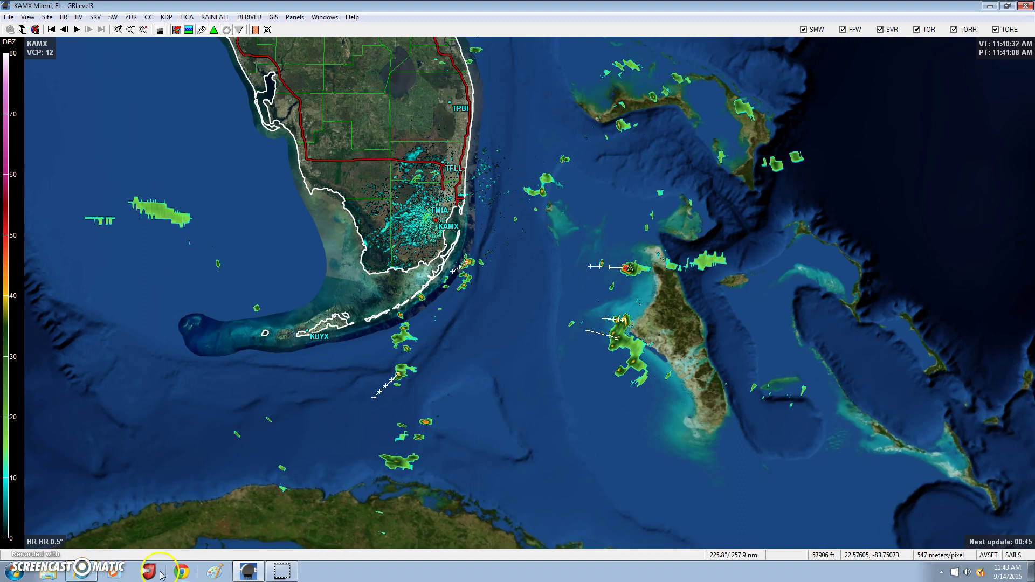
left_click(86, 576)
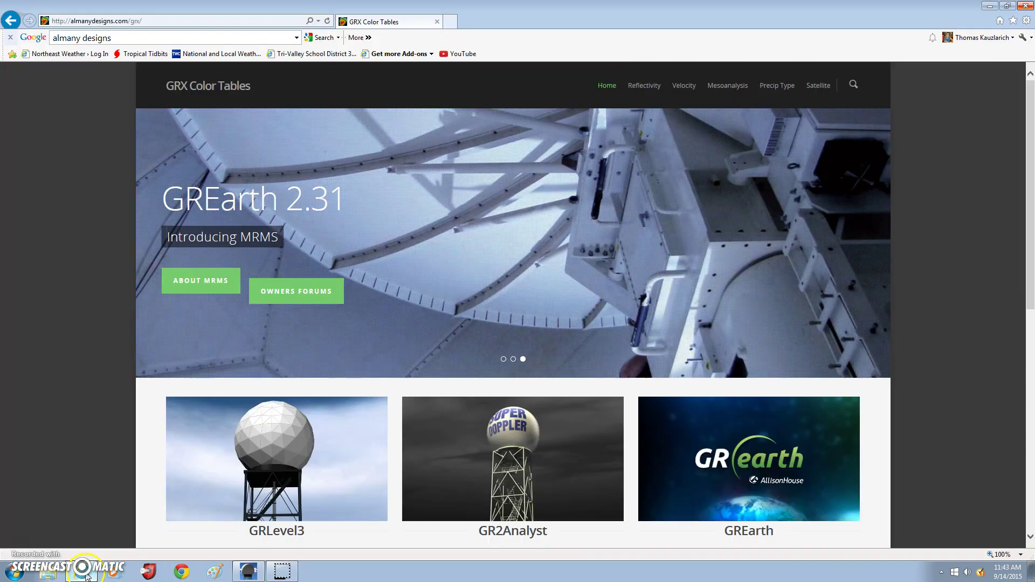
left_click(146, 23)
left_click(145, 22)
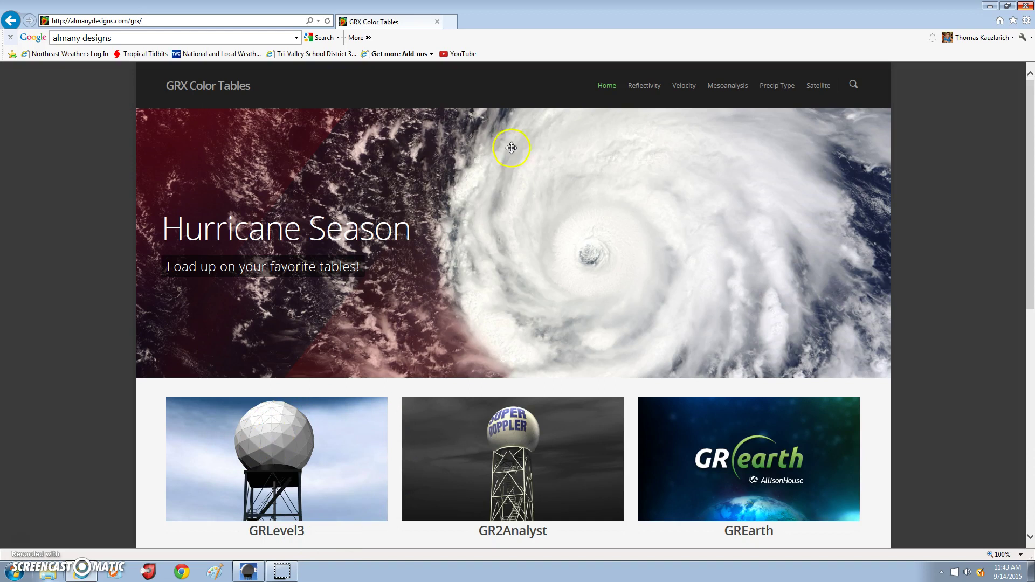
left_click(653, 88)
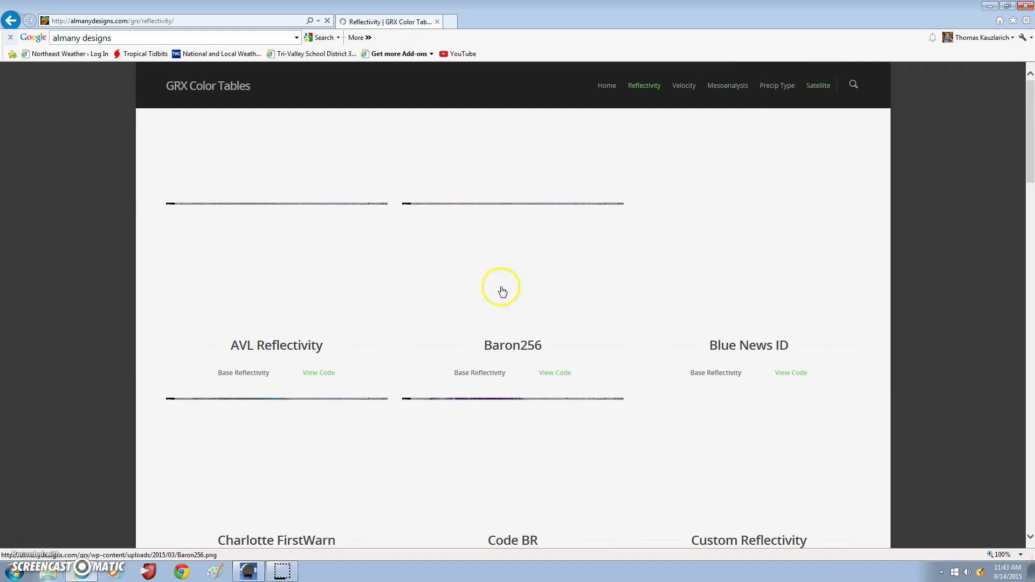
Step: Look over the reflectivity color table previews and the Miami radar map in GRLevel3
scroll(286, 323, "down", 2)
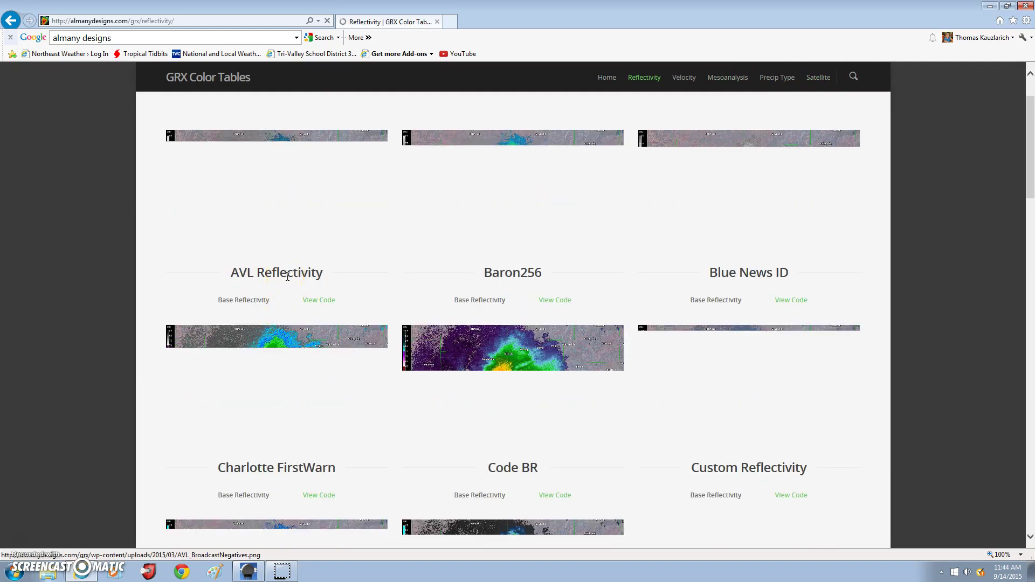
scroll(294, 291, "down", 2)
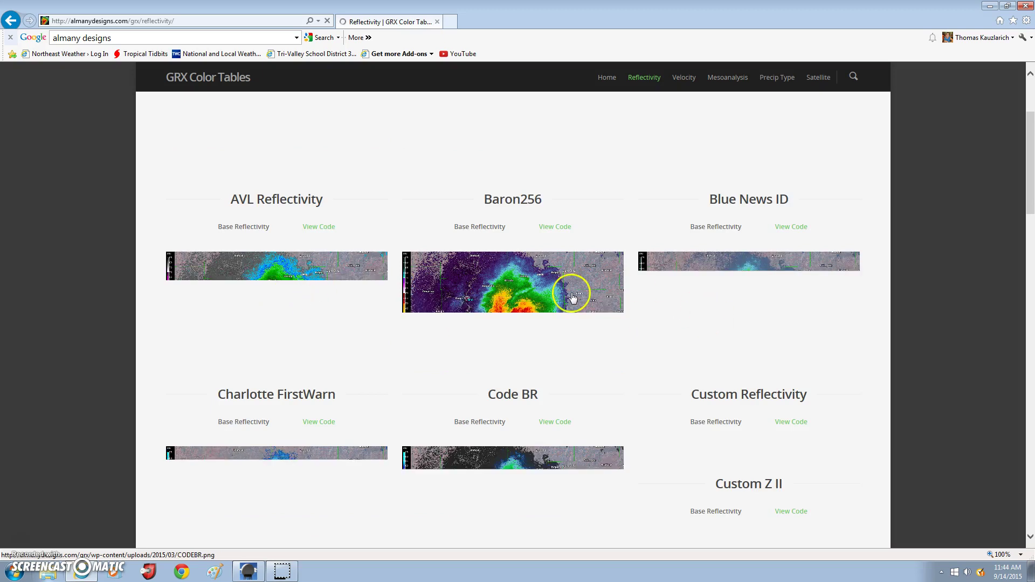
scroll(572, 289, "up", 4)
left_click(251, 574)
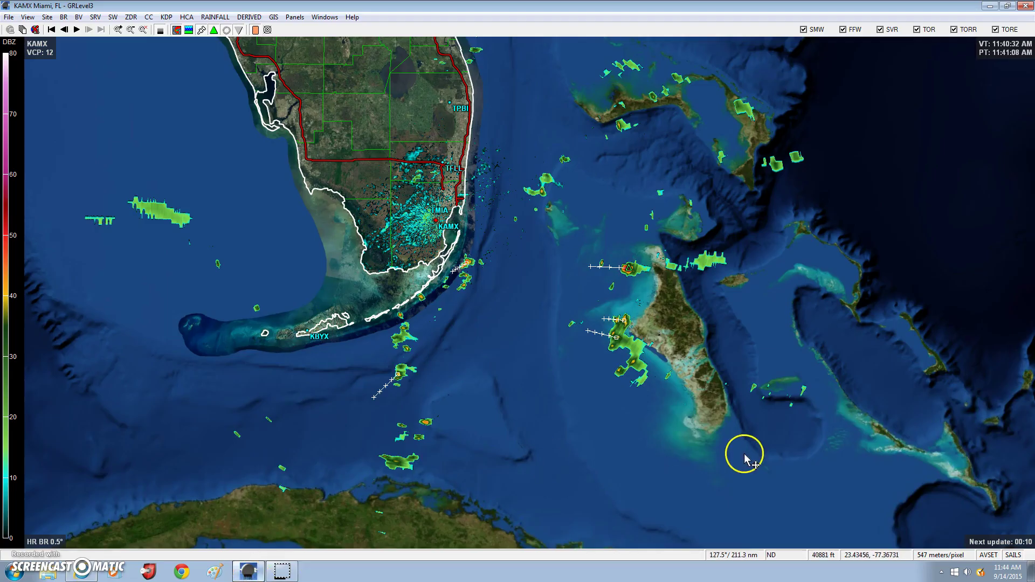
left_click_drag(650, 323, 653, 355)
scroll(559, 298, "down", 5)
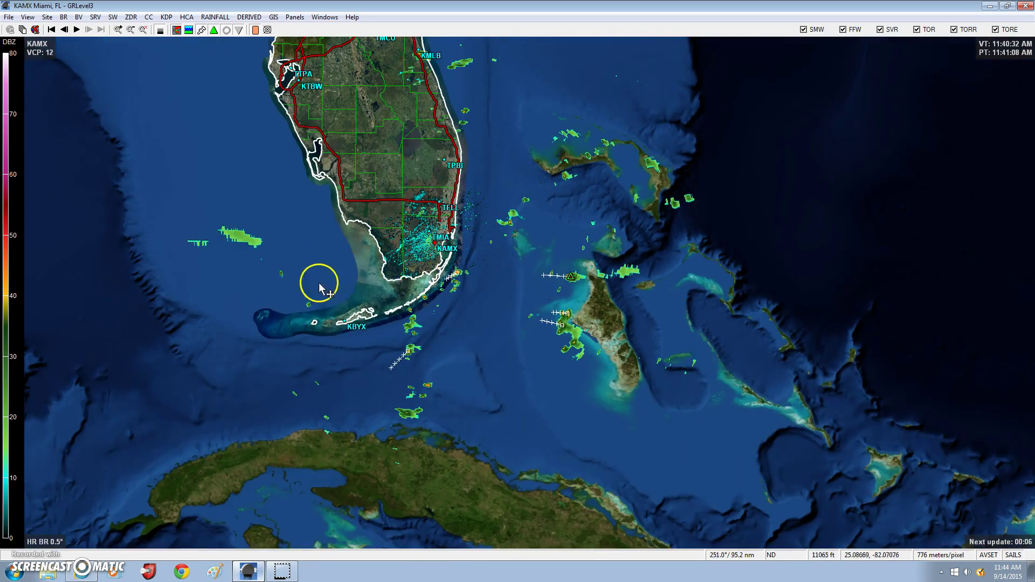
Step: Return to the reflectivity tables in Internet Explorer and open the code of the RadarScope table
left_click(108, 570)
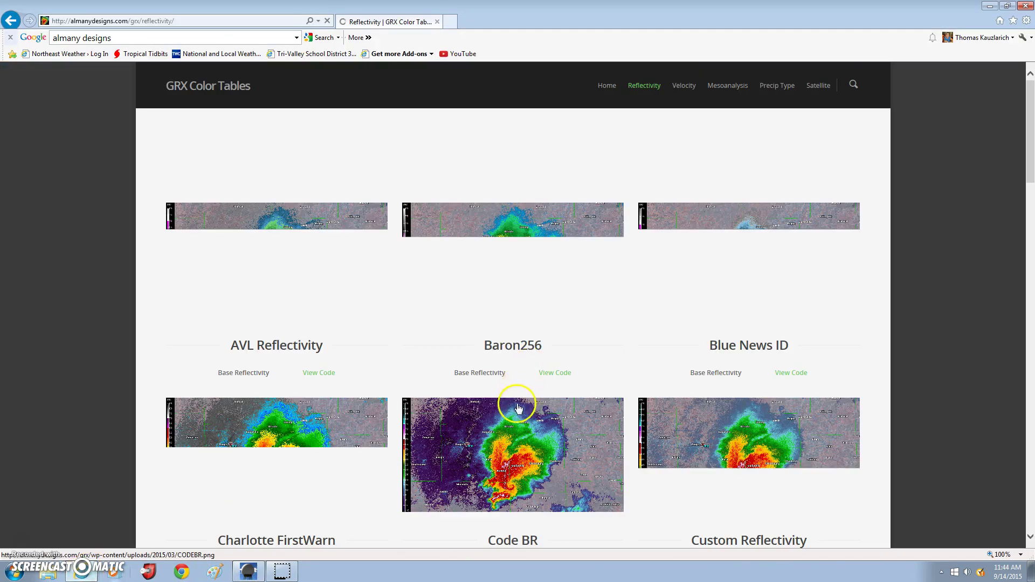
scroll(152, 320, "down", 1)
scroll(311, 330, "down", 9)
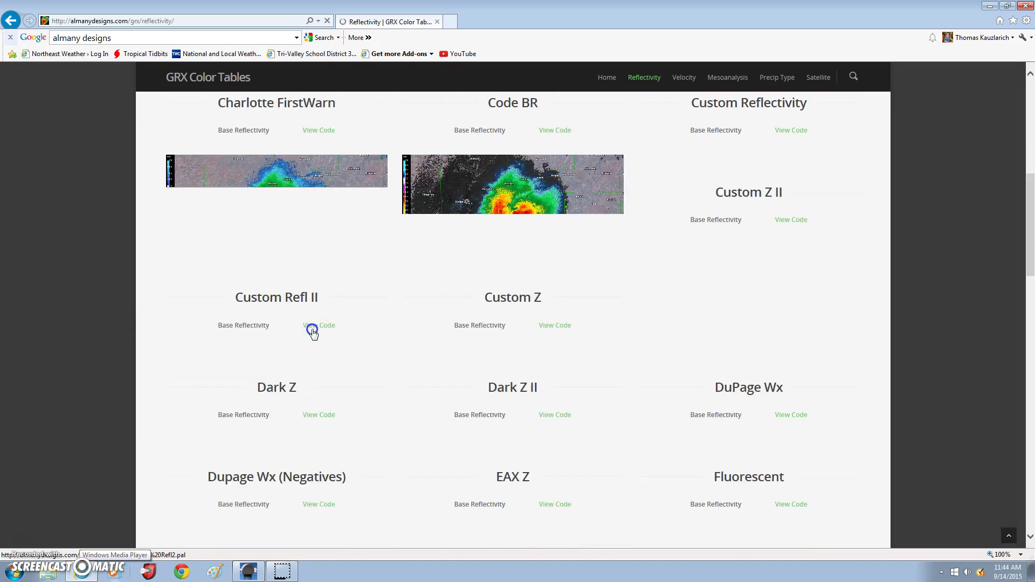
scroll(693, 375, "down", 9)
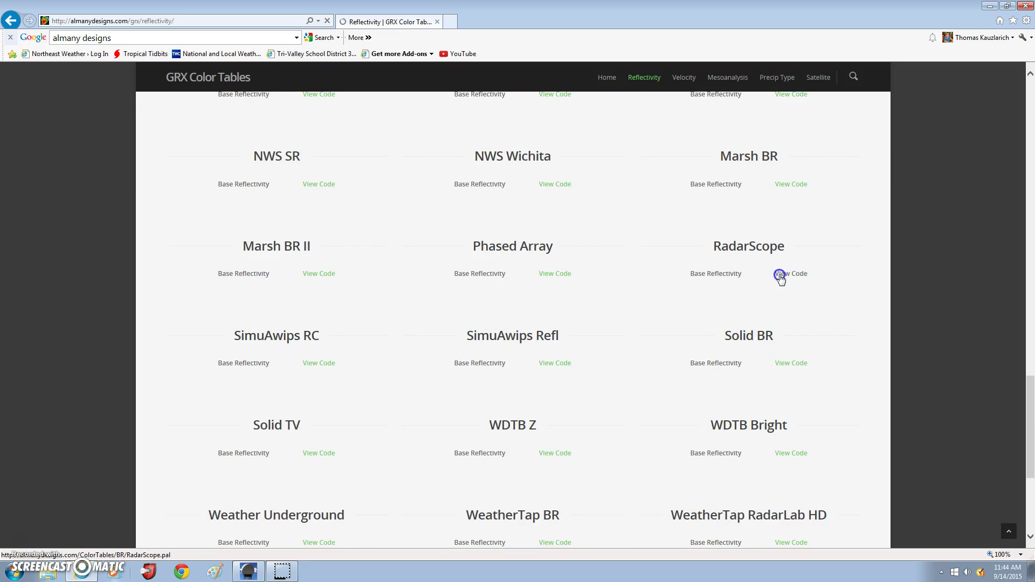
left_click(780, 276)
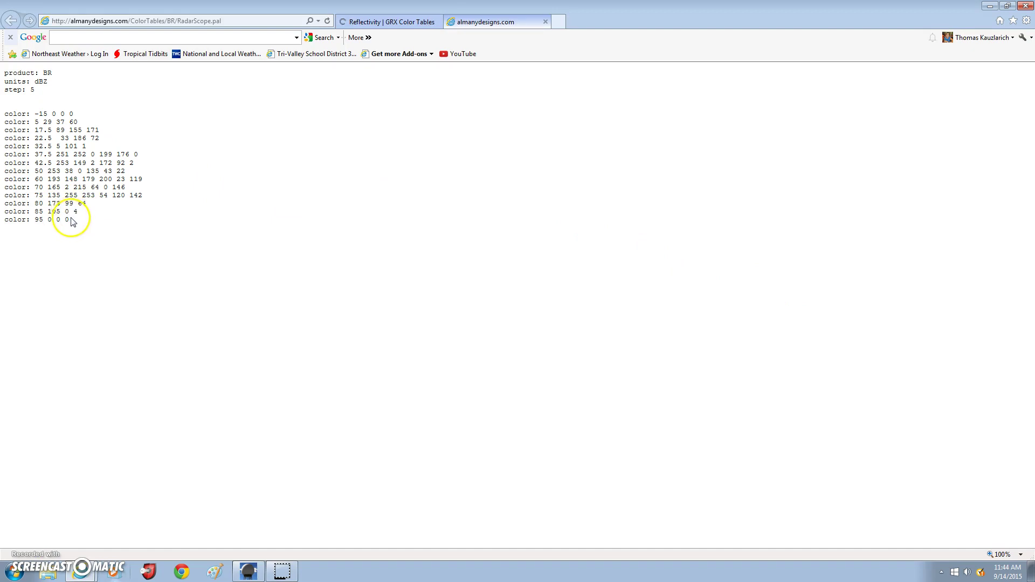
Step: Copy the entire RadarScope color table code, from the product line to the final color line
left_click_drag(69, 220, 4, 70)
right_click(28, 85)
left_click(51, 104)
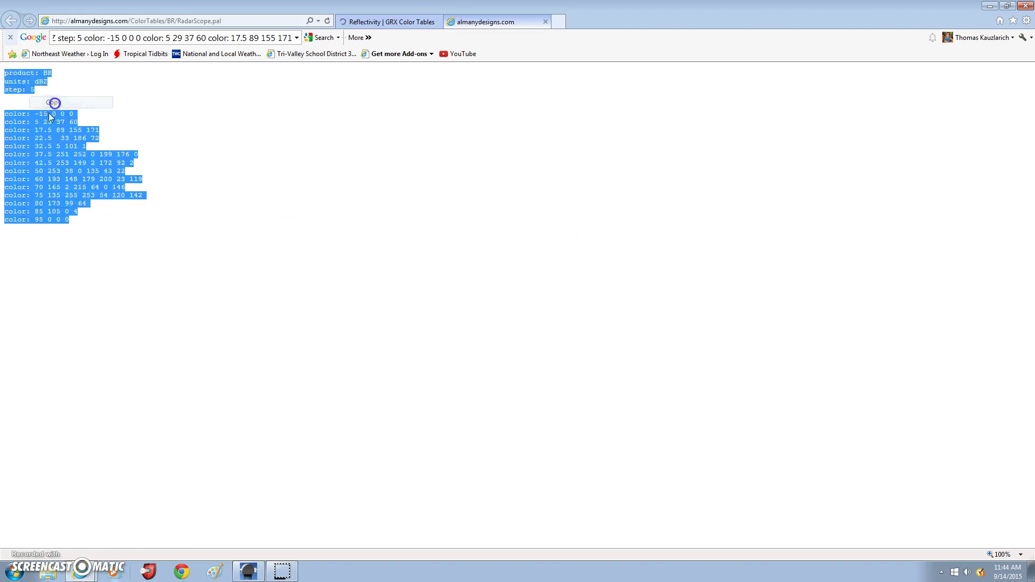
Step: Open a blank Notepad document and paste the copied RadarScope color table code into it
left_click(21, 569)
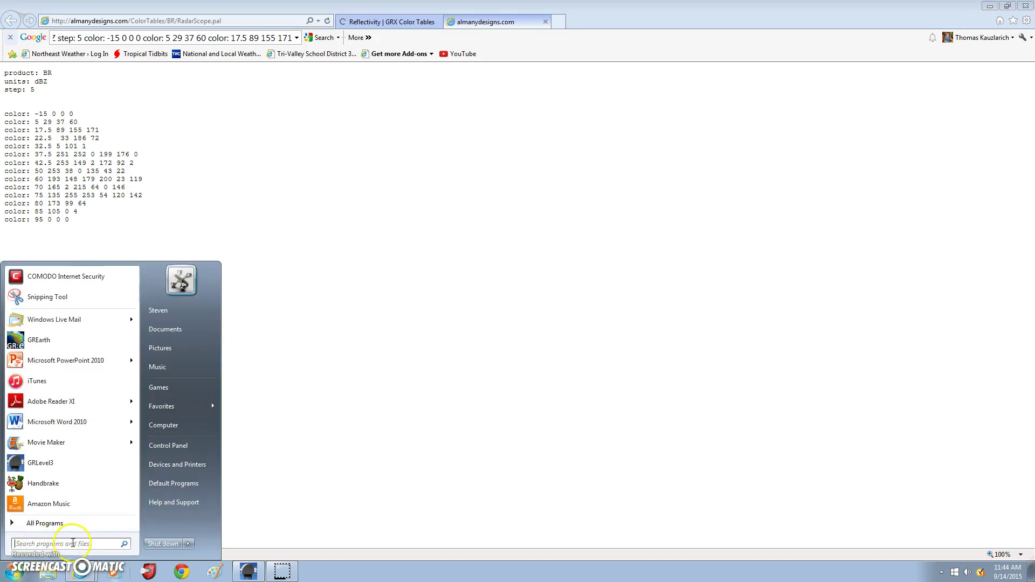
type("n")
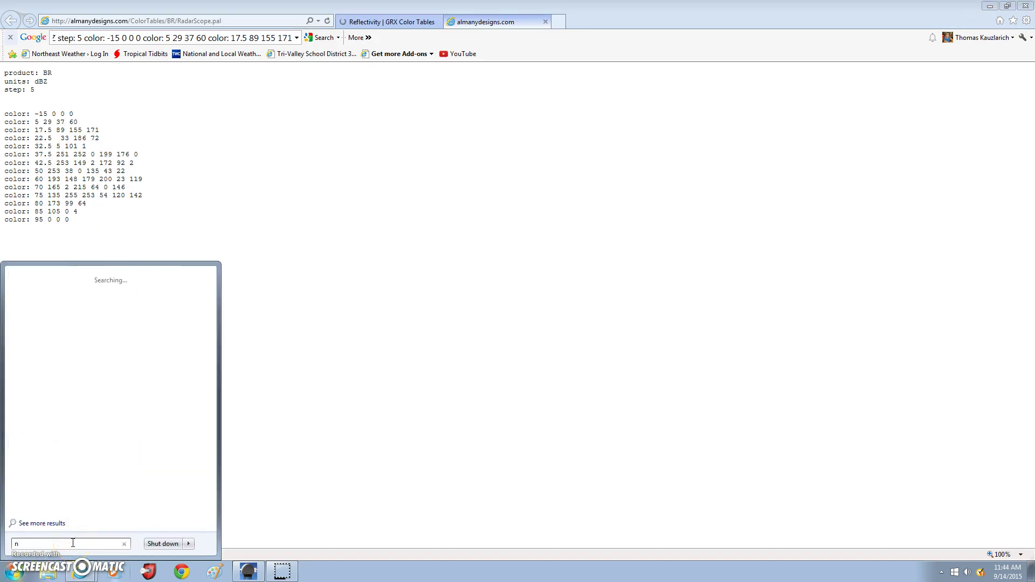
type("otepad")
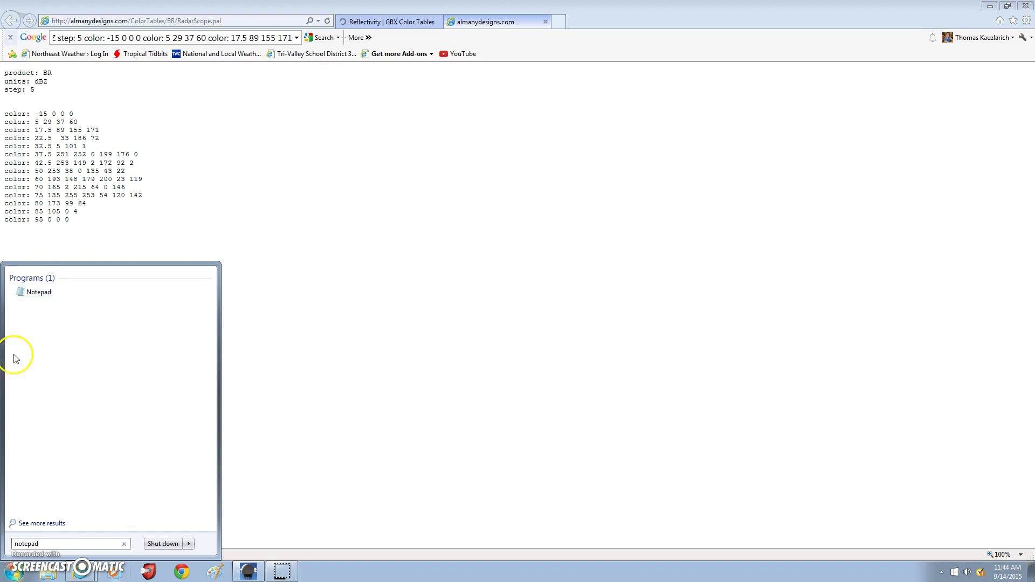
left_click(40, 292)
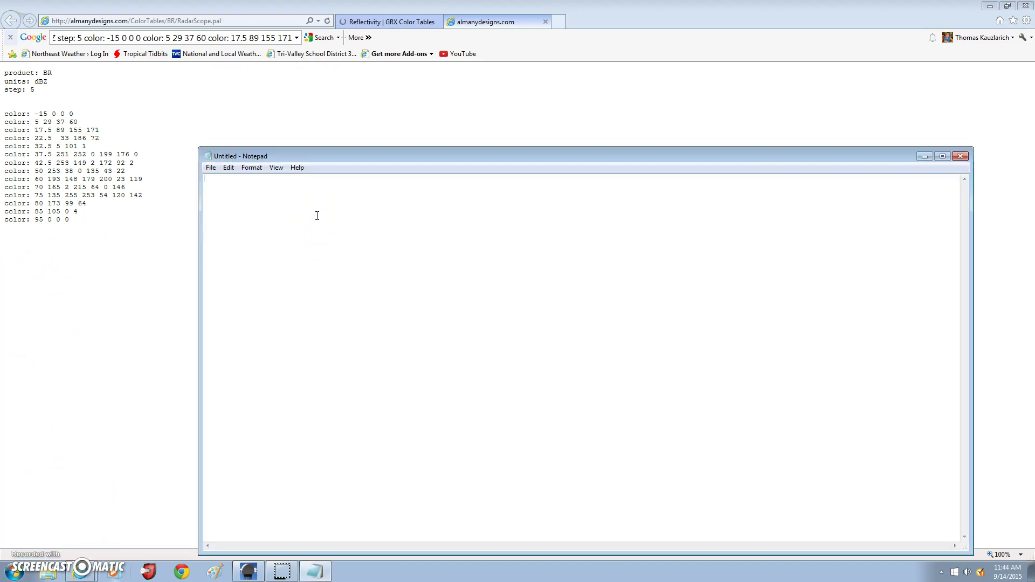
right_click(271, 199)
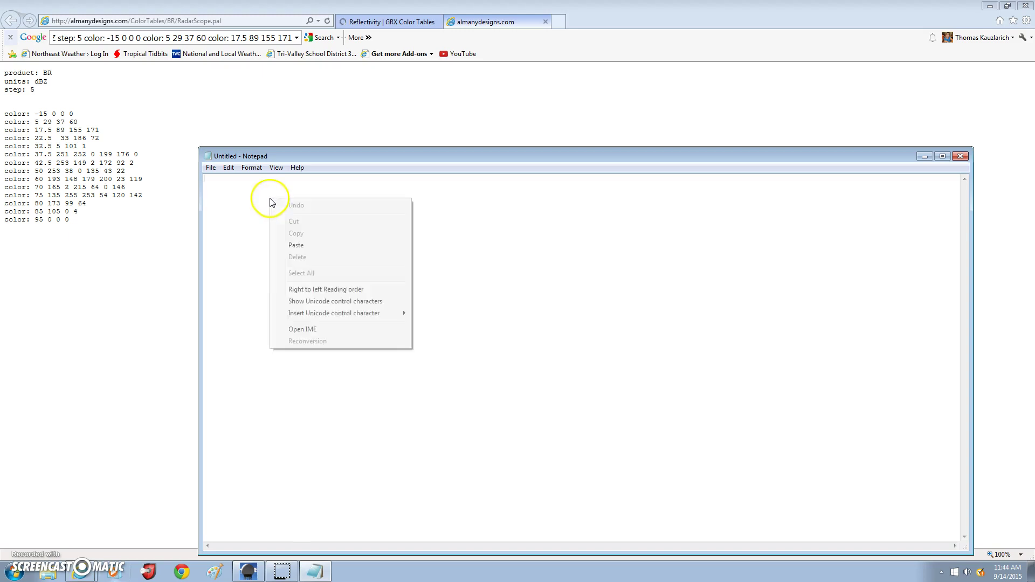
left_click(652, 216)
key("ctrl+v")
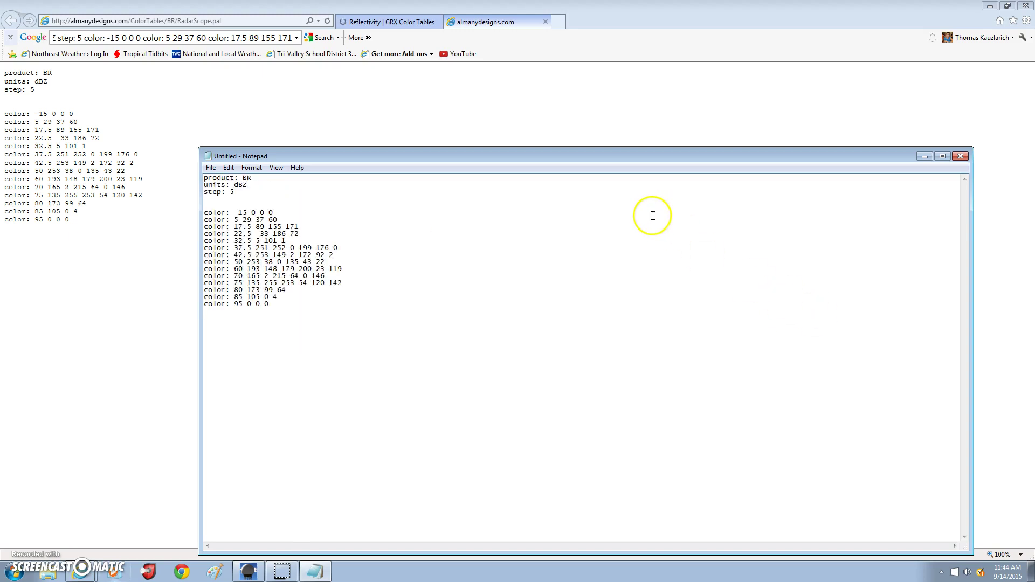
Step: Try to save the color table code as 69.p in the GREarth folder of the Documents library
left_click(209, 168)
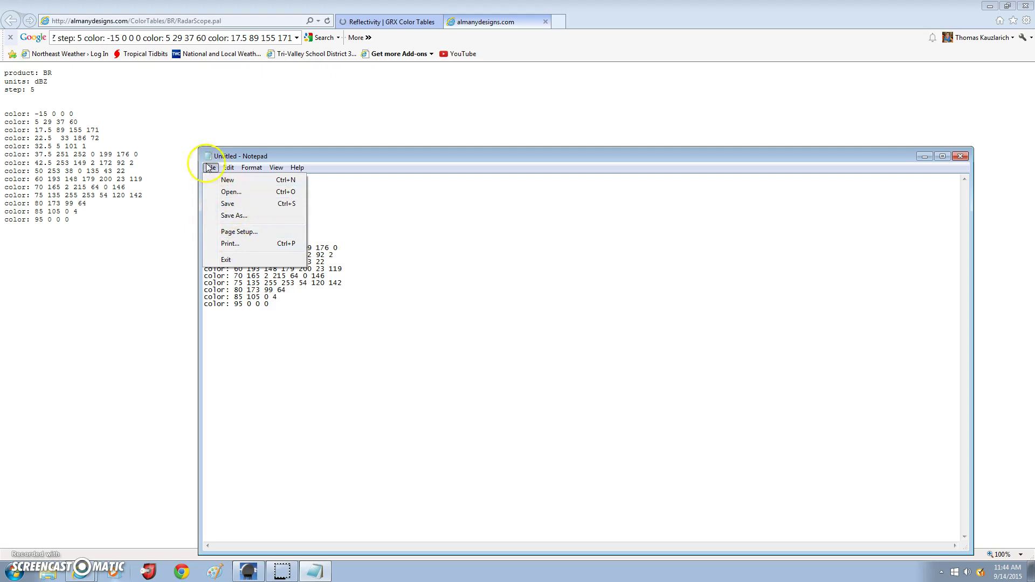
left_click(231, 216)
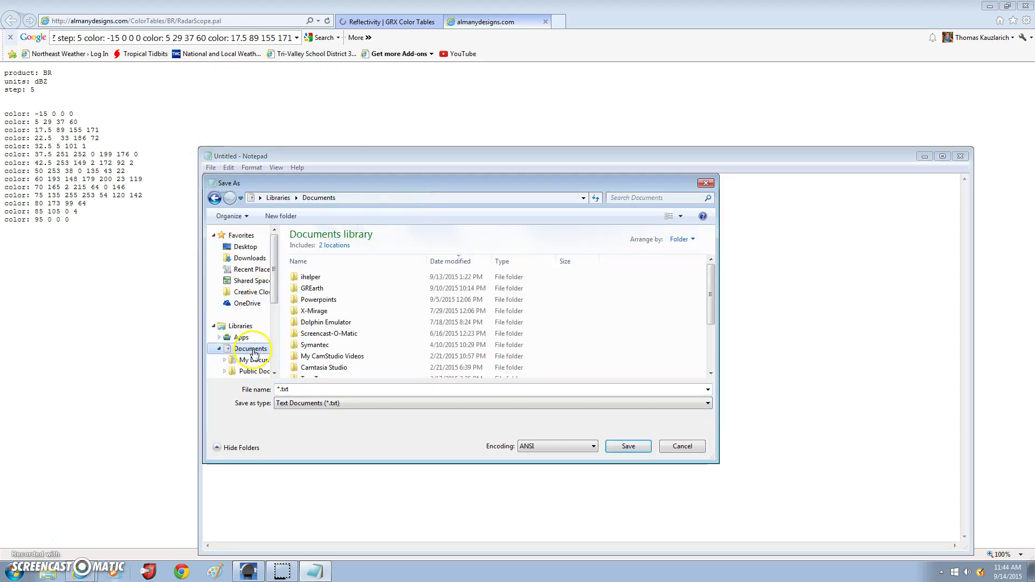
double_click(317, 289)
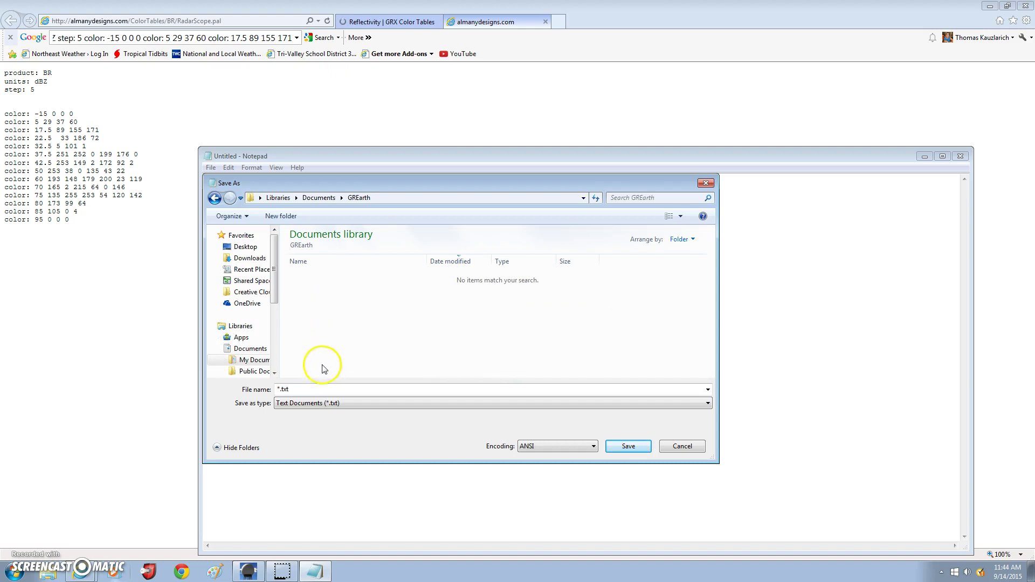
left_click(317, 389)
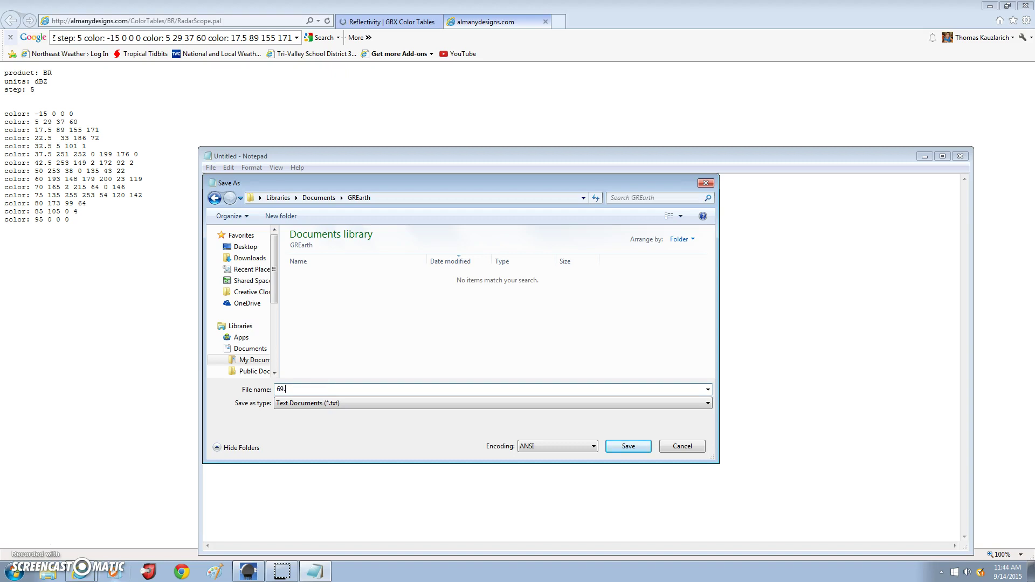
type("69.p")
key("Return")
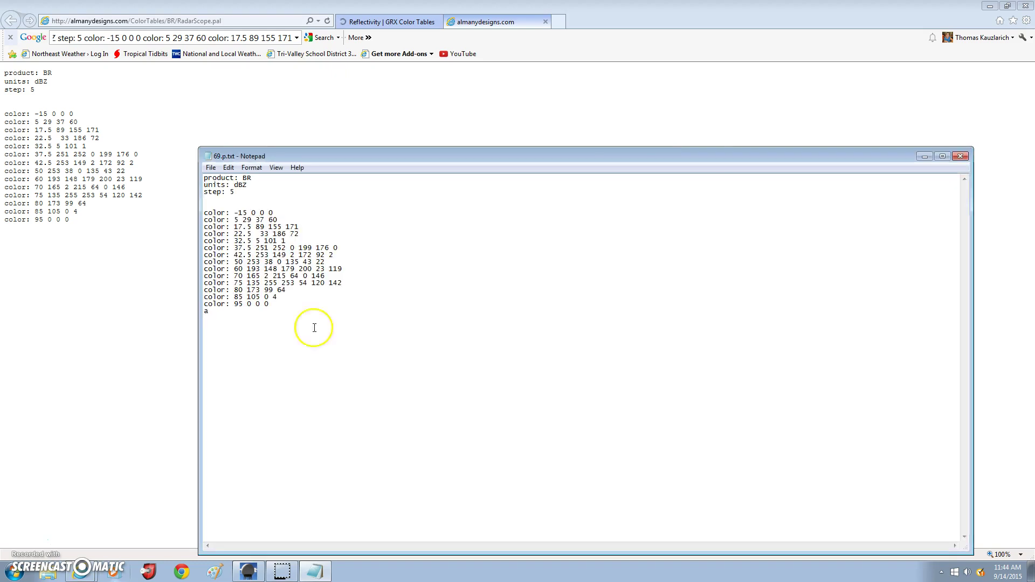
Step: Start saving the document under a new name and delete 69.p.txt from the GREarth folder
left_click(211, 168)
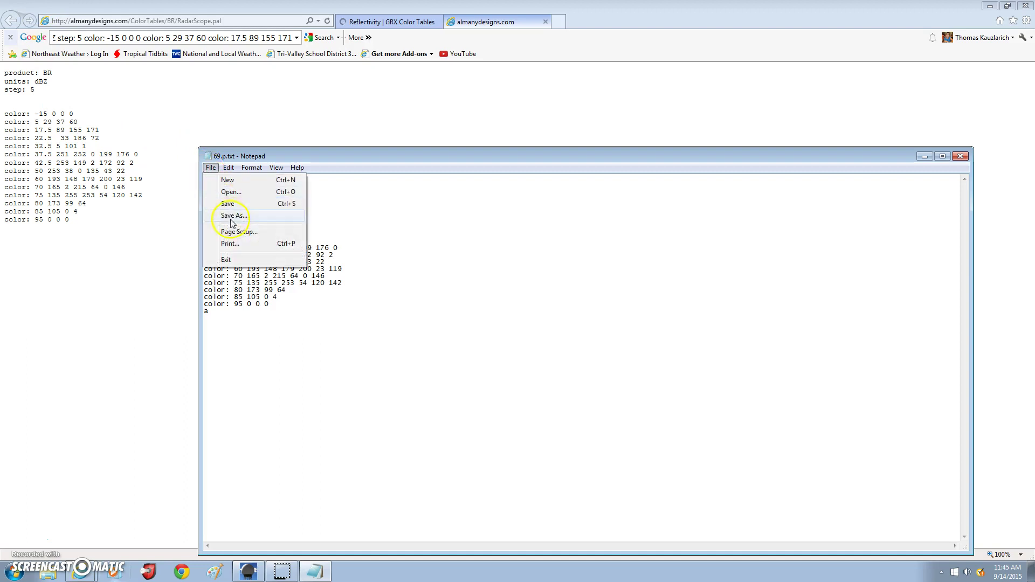
left_click(229, 215)
left_click(316, 277)
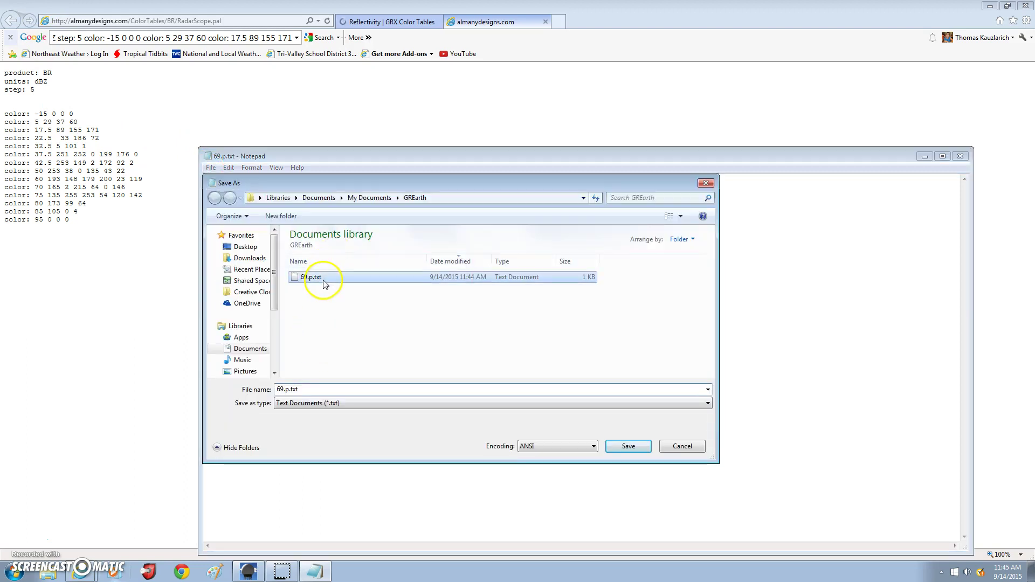
right_click(324, 283)
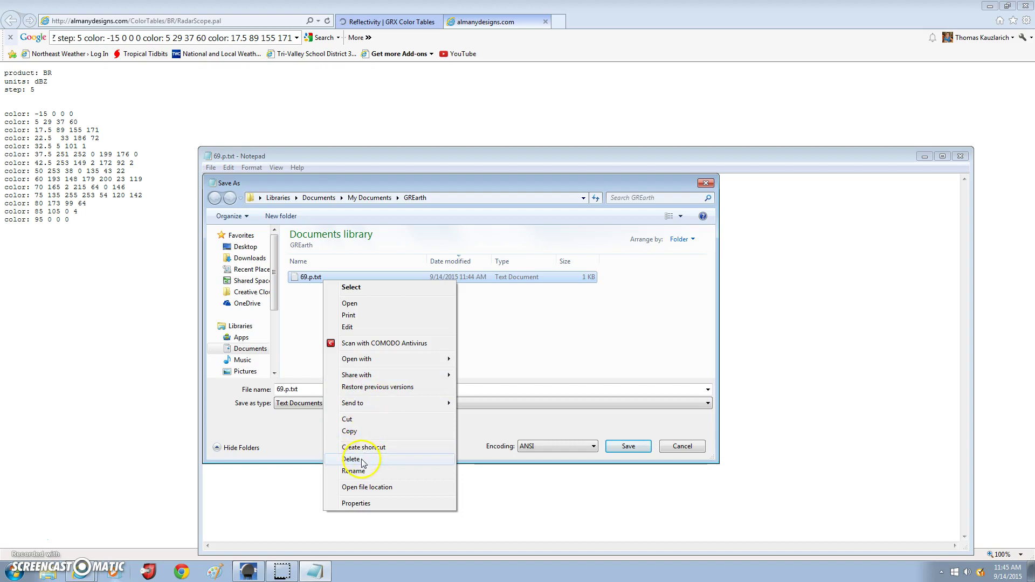
left_click(360, 459)
left_click(555, 329)
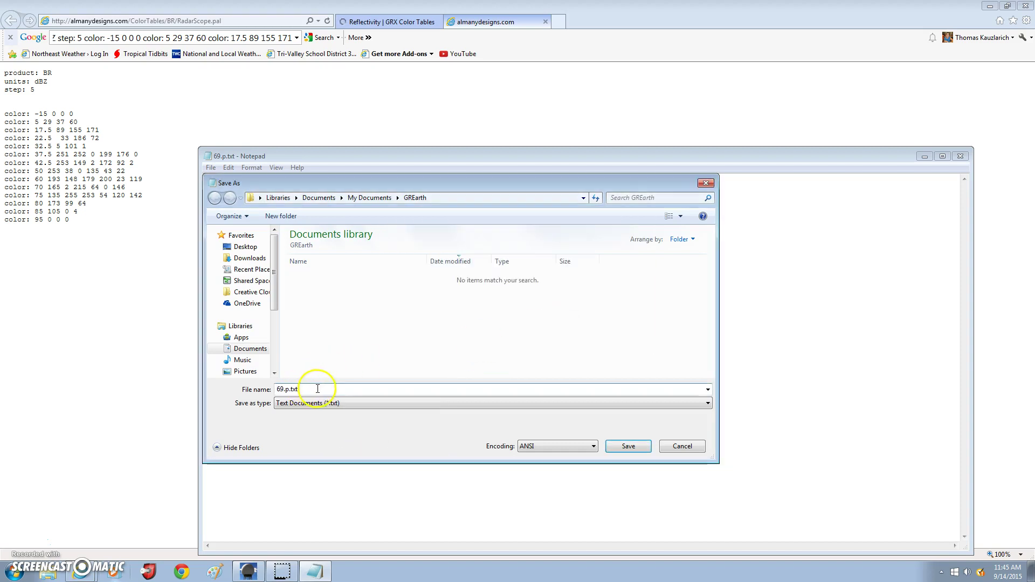
Step: Save the color table code as 68.pal in the GREarth folder of the Documents library
left_click(249, 348)
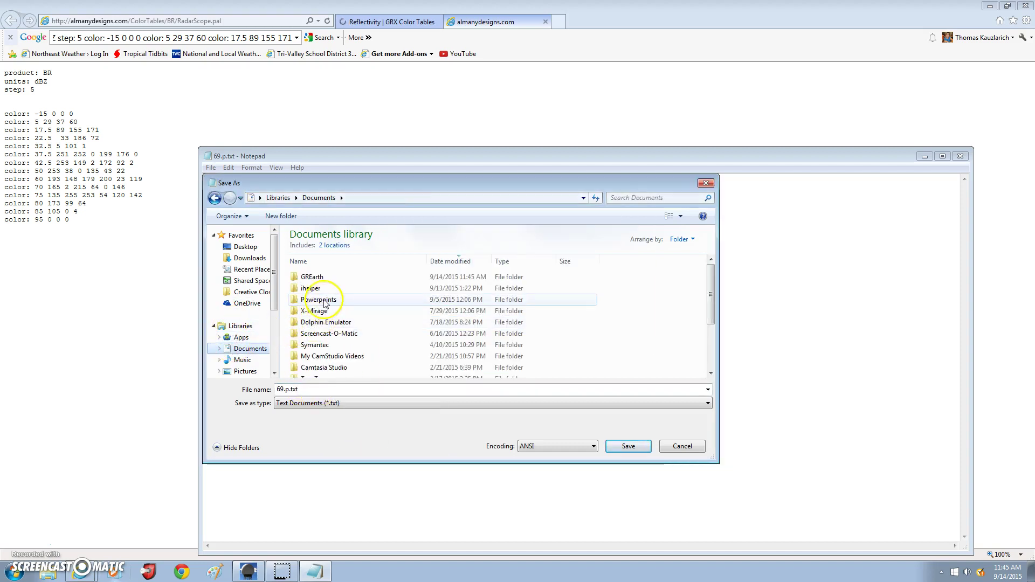
double_click(318, 277)
double_click(336, 388)
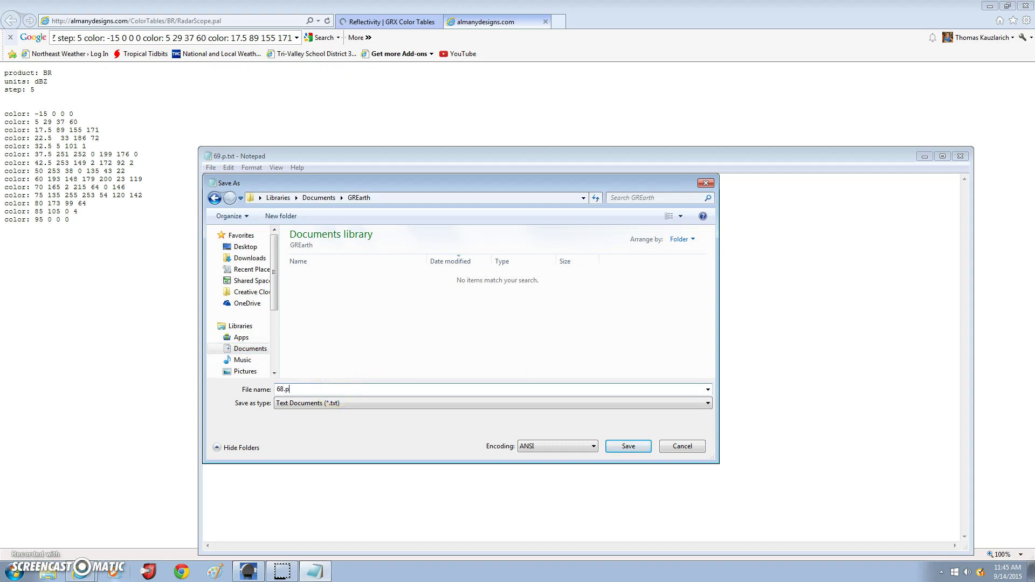
left_click(641, 447)
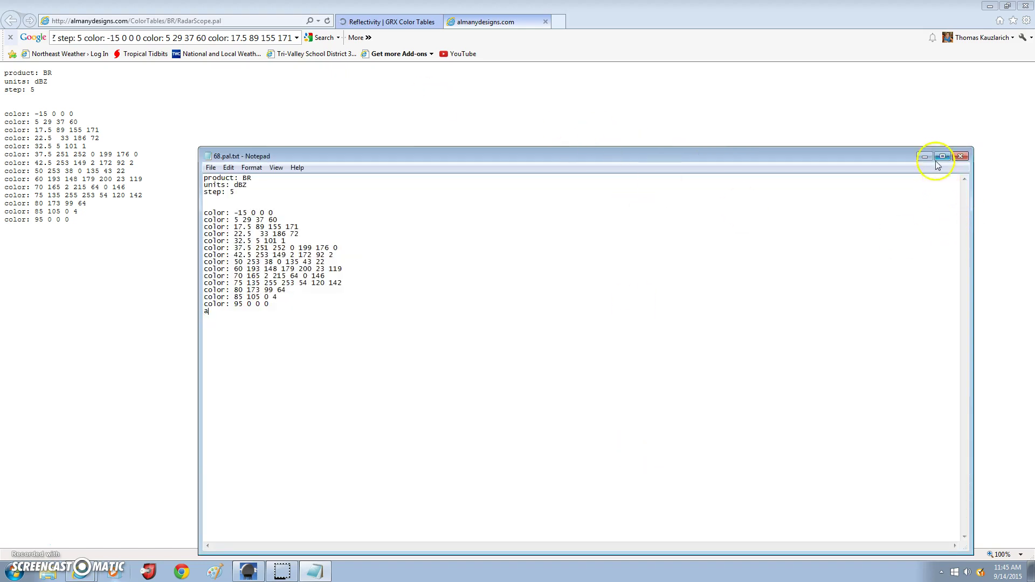
Step: Minimize Notepad and open the Documents library in Windows Explorer
left_click(210, 168)
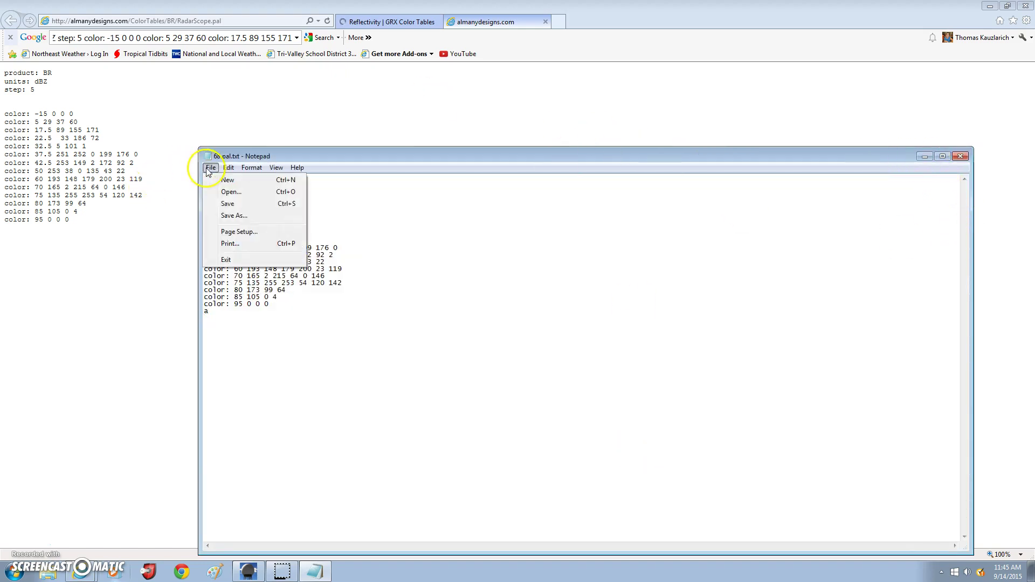
left_click(210, 168)
left_click(925, 157)
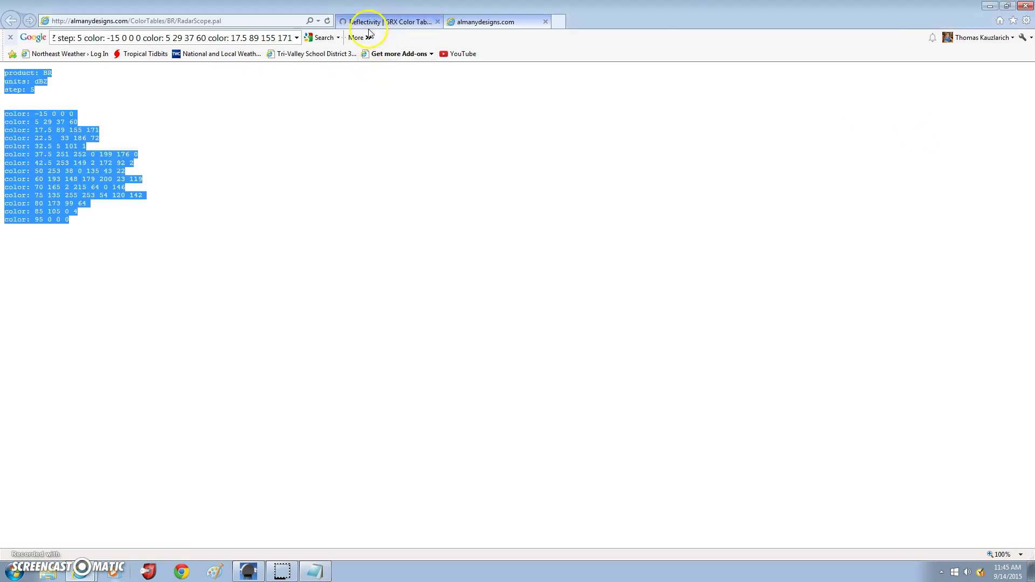
left_click(45, 576)
left_click(57, 574)
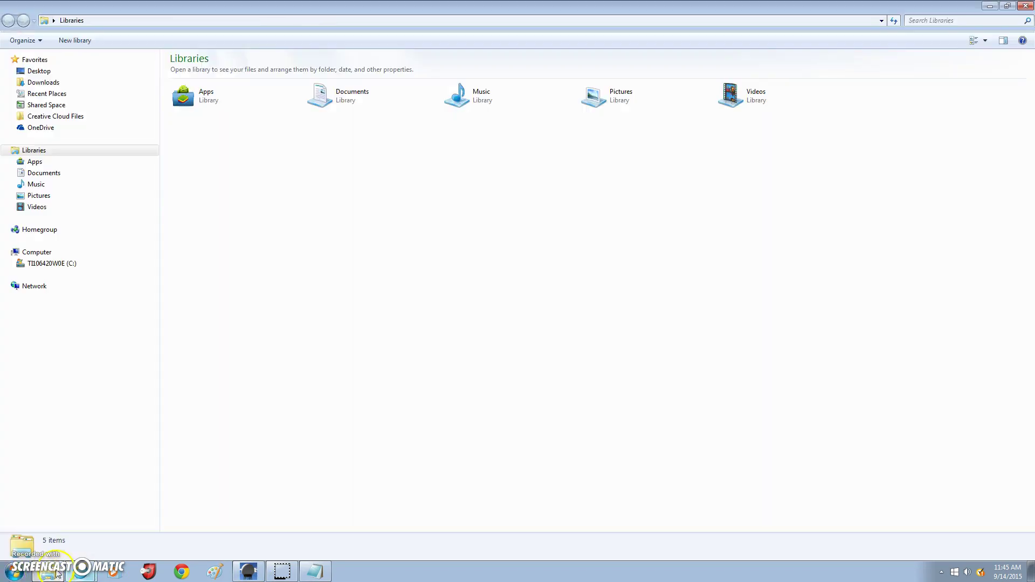
double_click(381, 97)
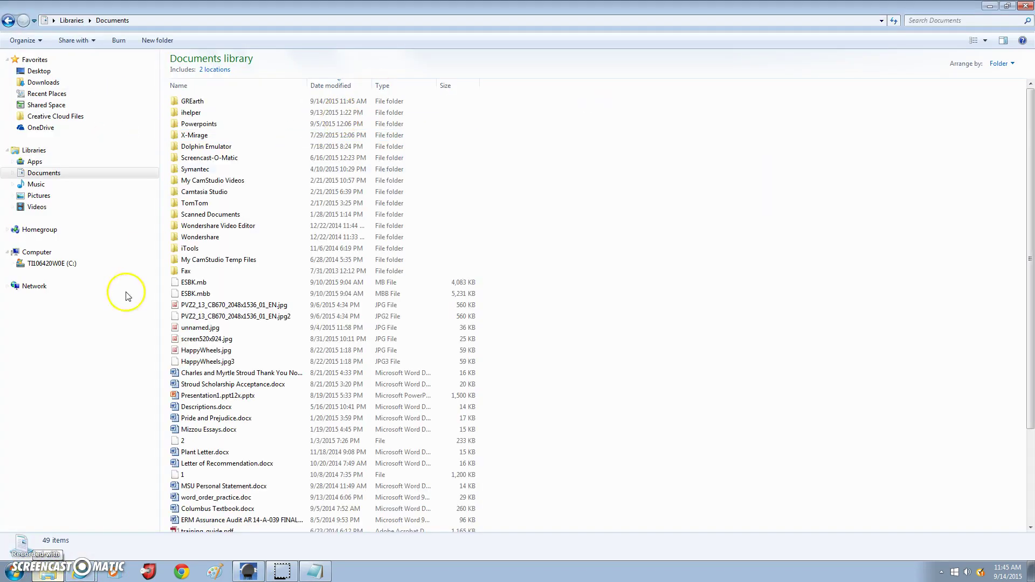
Step: Open the GREarth folder in the Documents library and look through its color table files
double_click(195, 101)
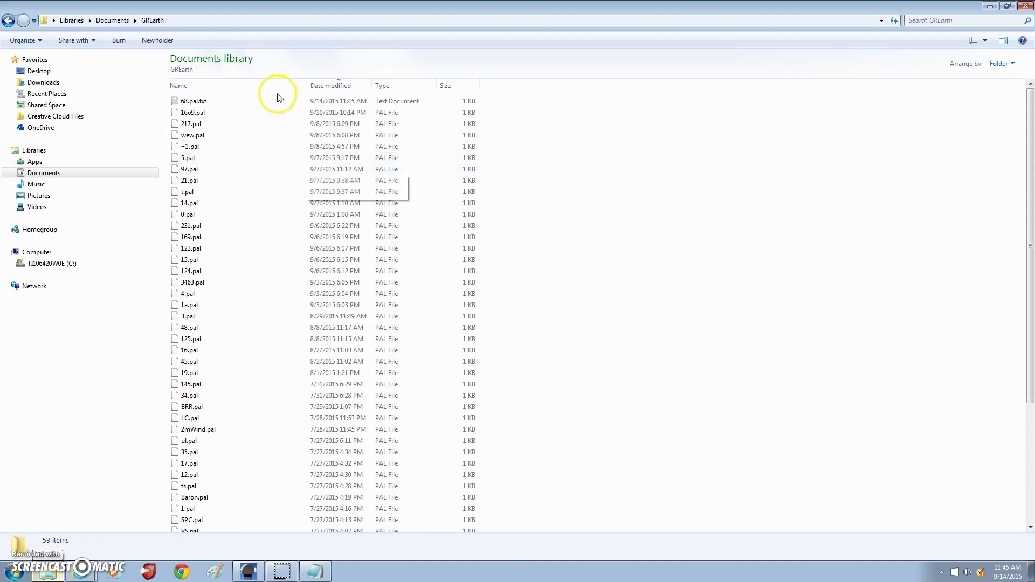
scroll(178, 259, "down", 5)
scroll(180, 275, "up", 5)
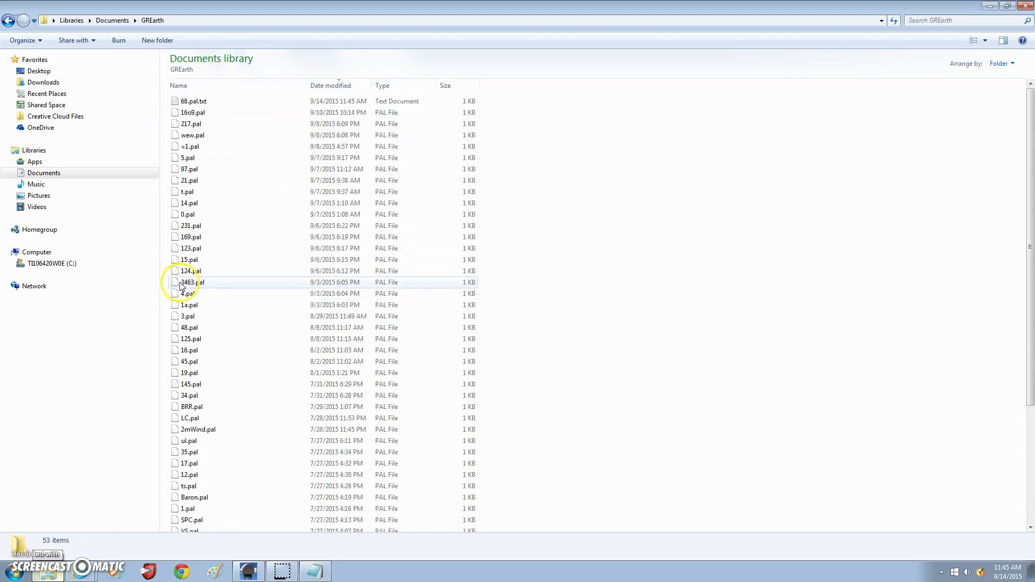
left_click(202, 101)
right_click(209, 103)
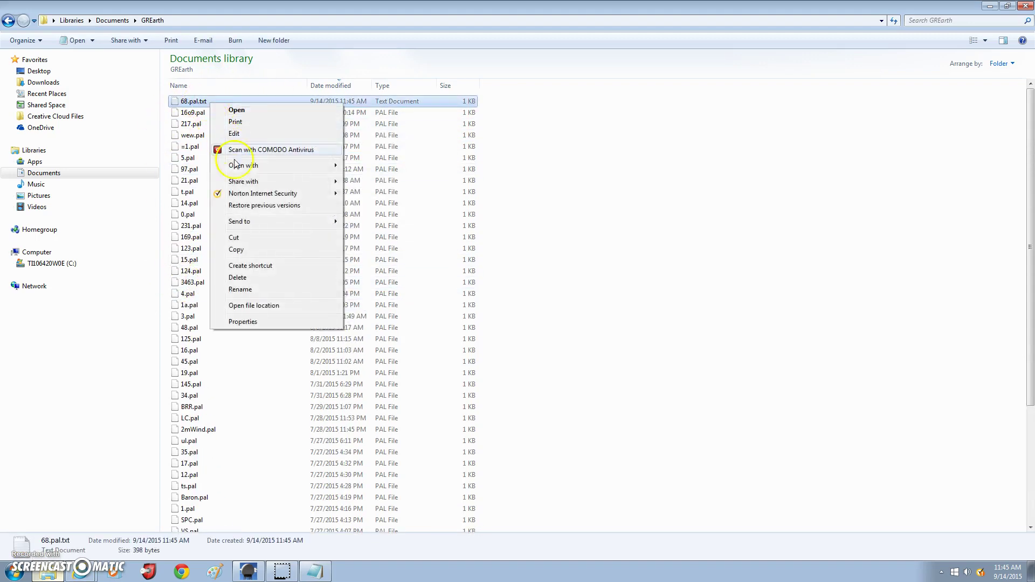
left_click(201, 106)
left_click(198, 102)
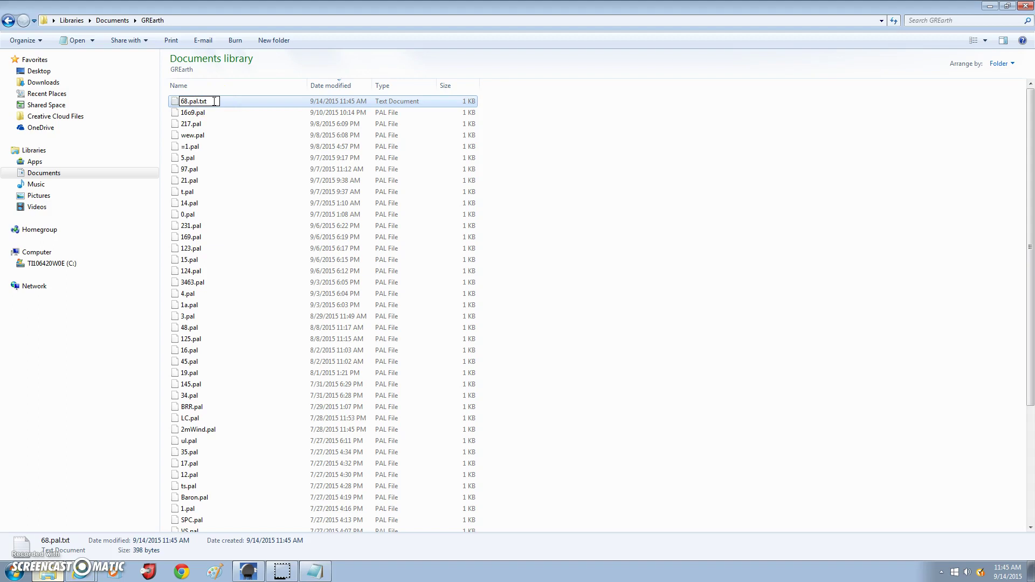
right_click(214, 102)
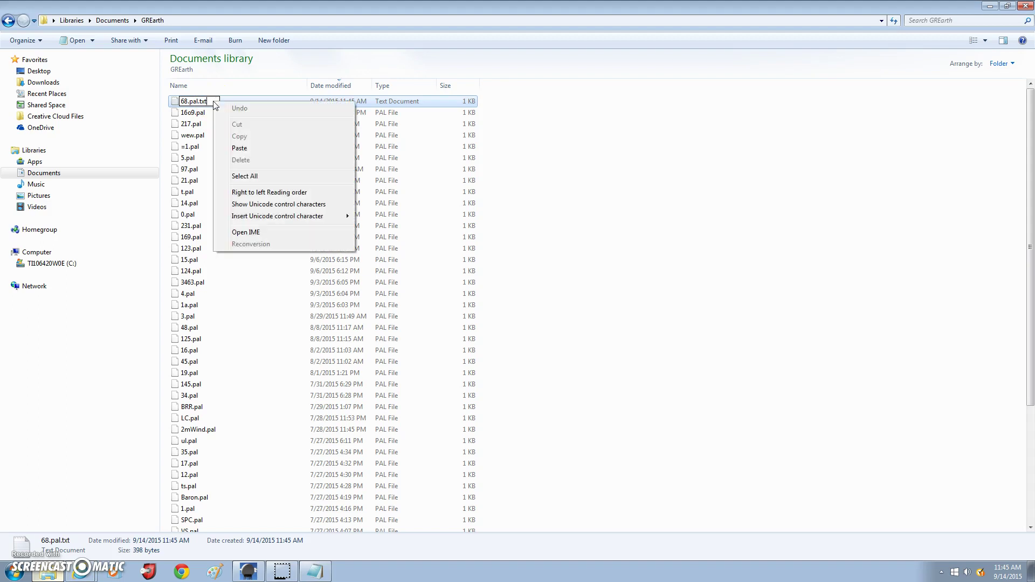
left_click(242, 102)
Step: Rename 68.pal.txt to 68.pal in the GREarth folder and accept the change of file extension
right_click(257, 100)
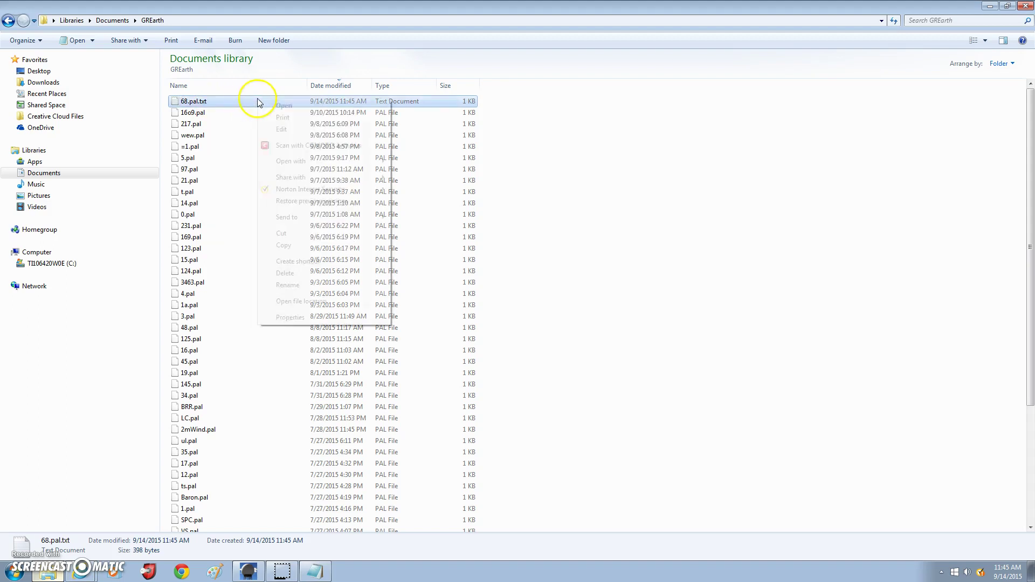
left_click(309, 284)
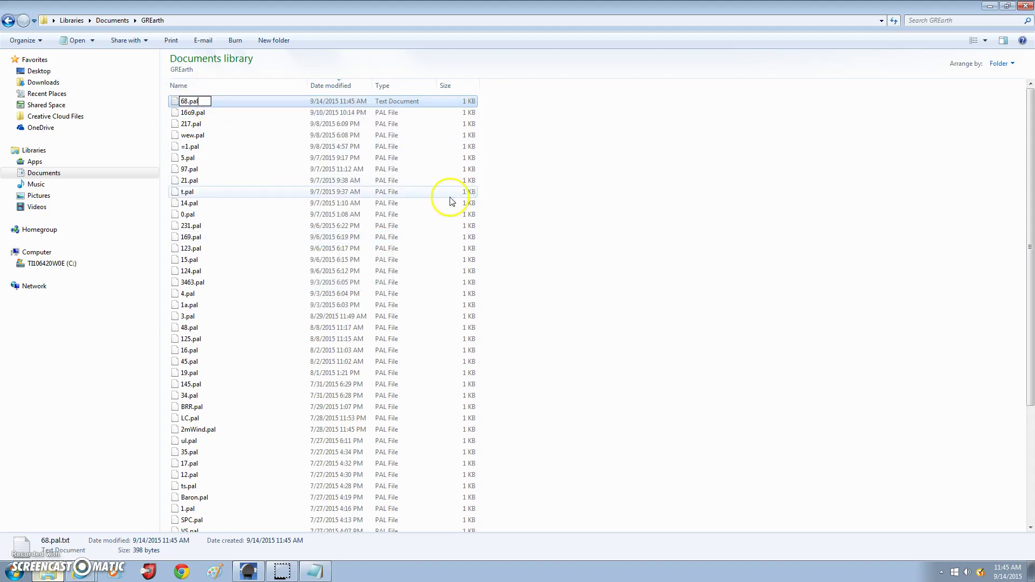
key("Return")
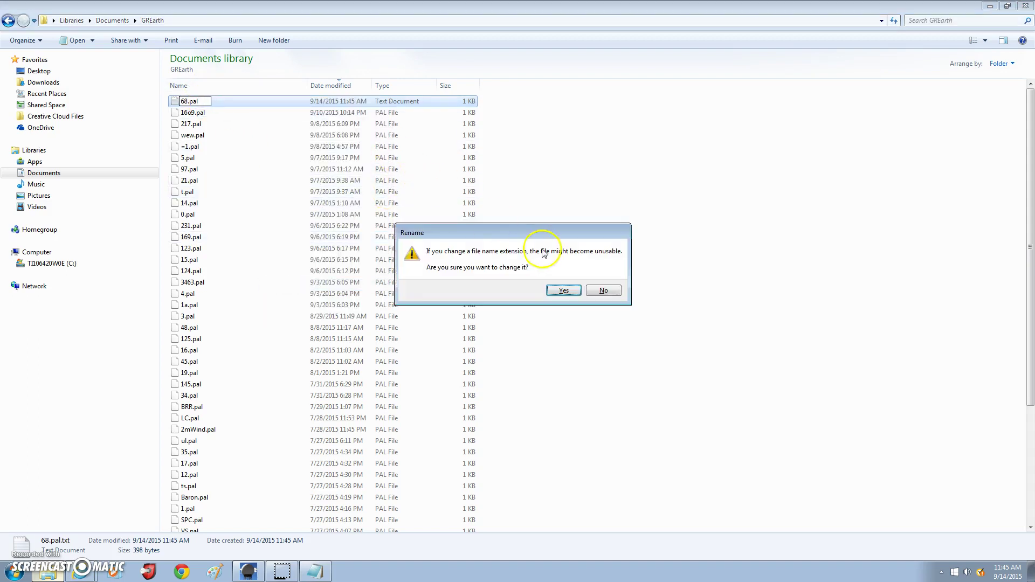
left_click(563, 290)
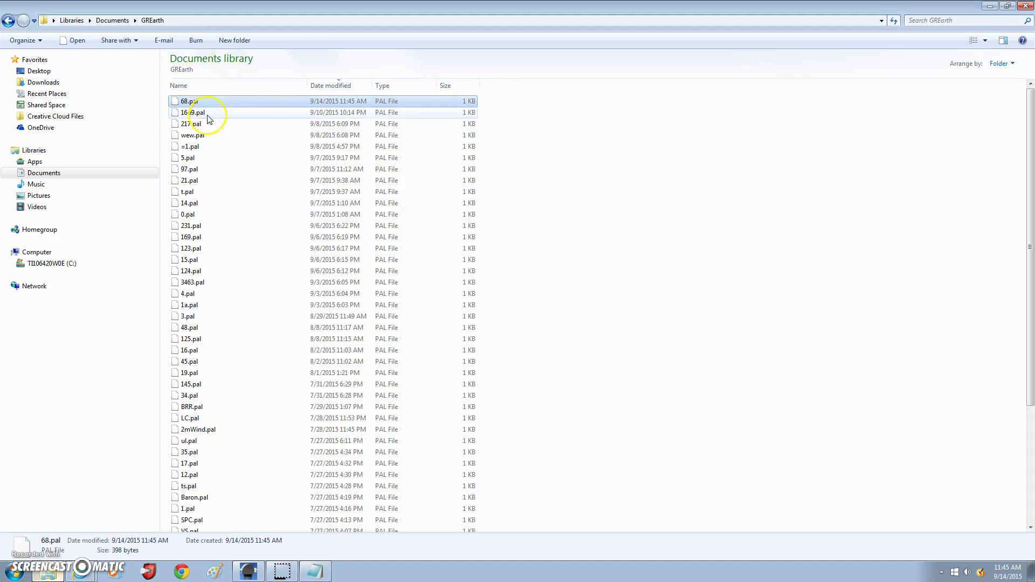
Step: Restore the folder window to a smaller size and minimize Internet Explorer so that GRLevel3 is behind the folder
left_click(1006, 7)
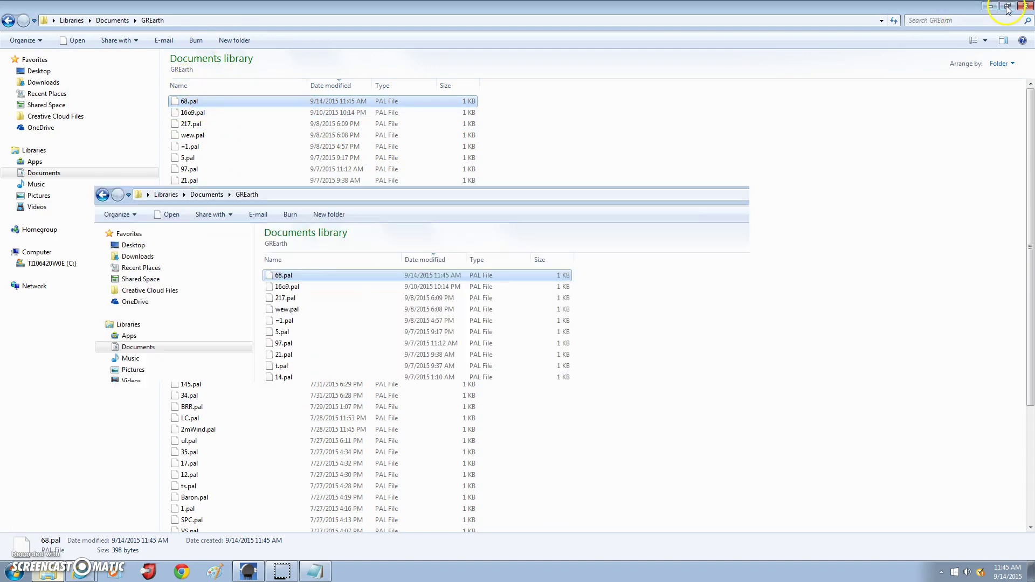
left_click(890, 33)
key("ctrl+a")
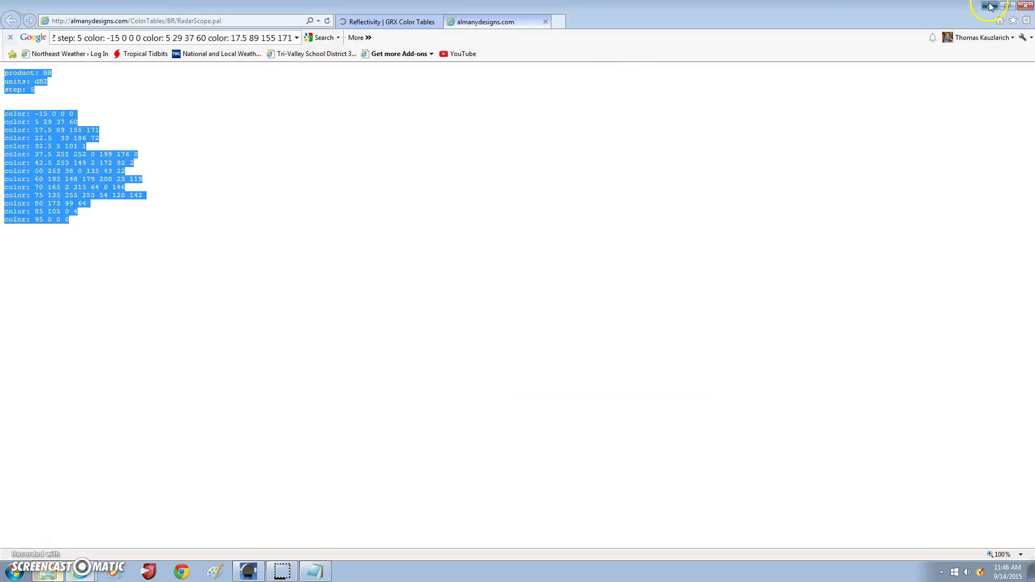
left_click(990, 5)
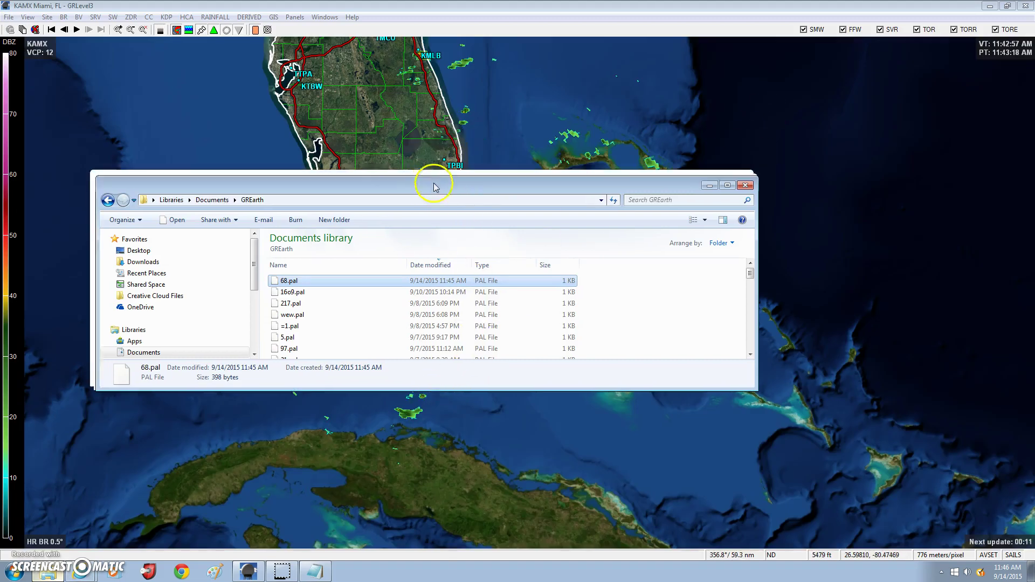
Step: Move the folder window off the middle of the radar map and load 68.pal as the reflectivity color table in GRLevel3
left_click_drag(432, 184, 778, 338)
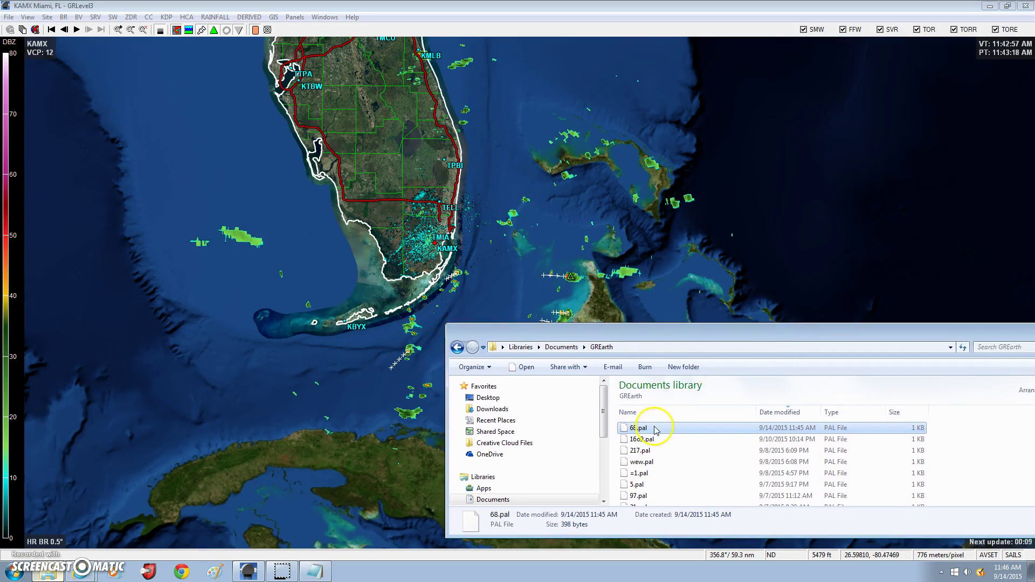
left_click_drag(645, 431, 554, 289)
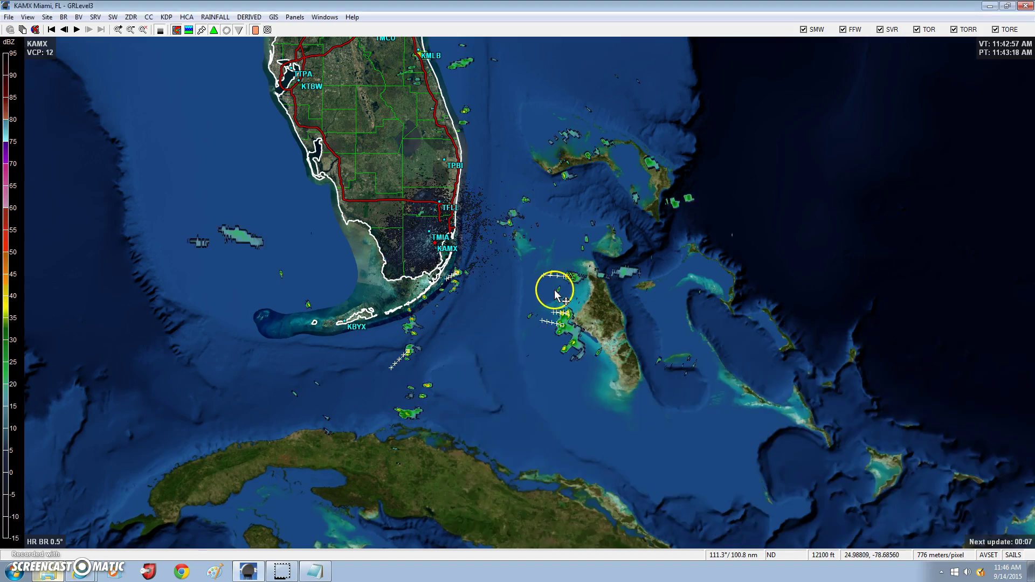
scroll(581, 294, "up", 3)
scroll(542, 260, "down", 2)
scroll(542, 261, "up", 4)
scroll(543, 260, "down", 6)
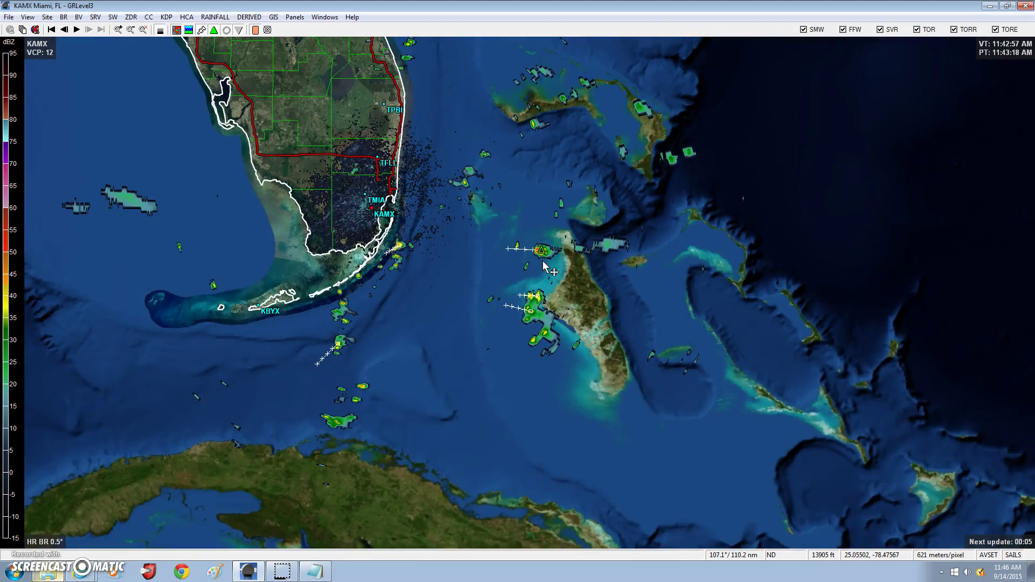
left_click_drag(476, 205, 638, 412)
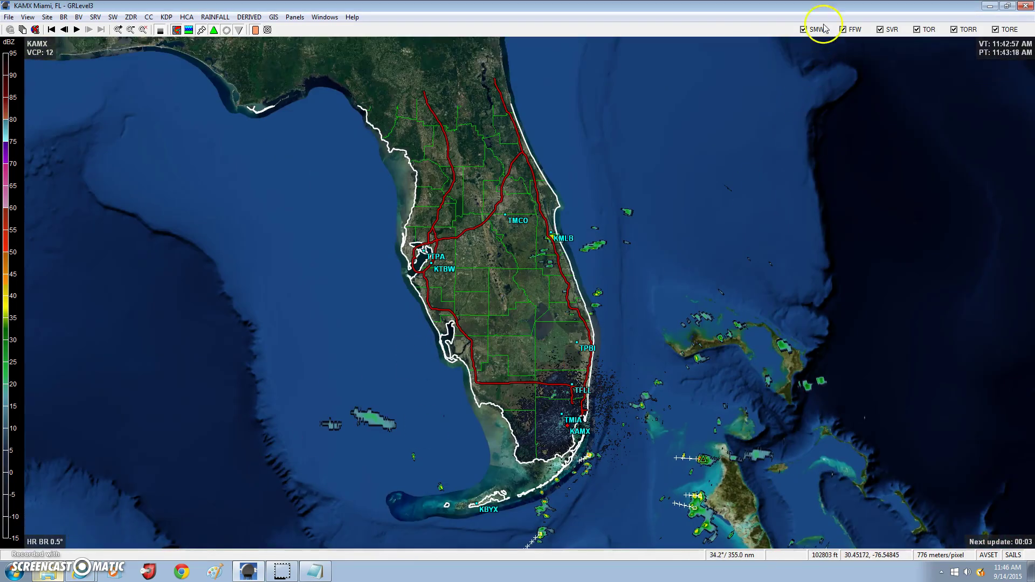
Step: Switch from GRLevel3 to a maximized GREarth window with the GREarth folder window in front of it
left_click(986, 5)
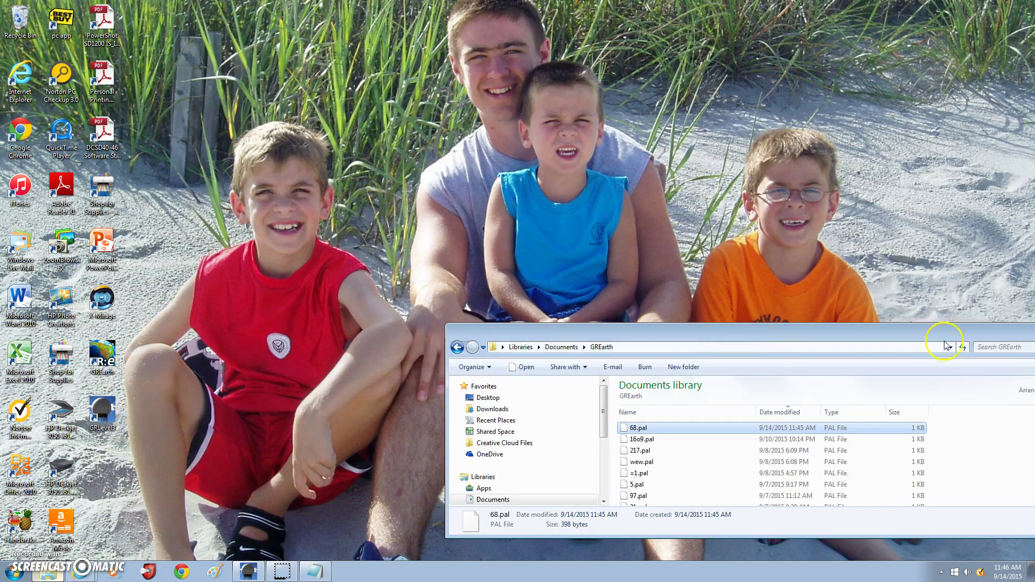
left_click_drag(829, 336, 790, 332)
left_click(103, 359)
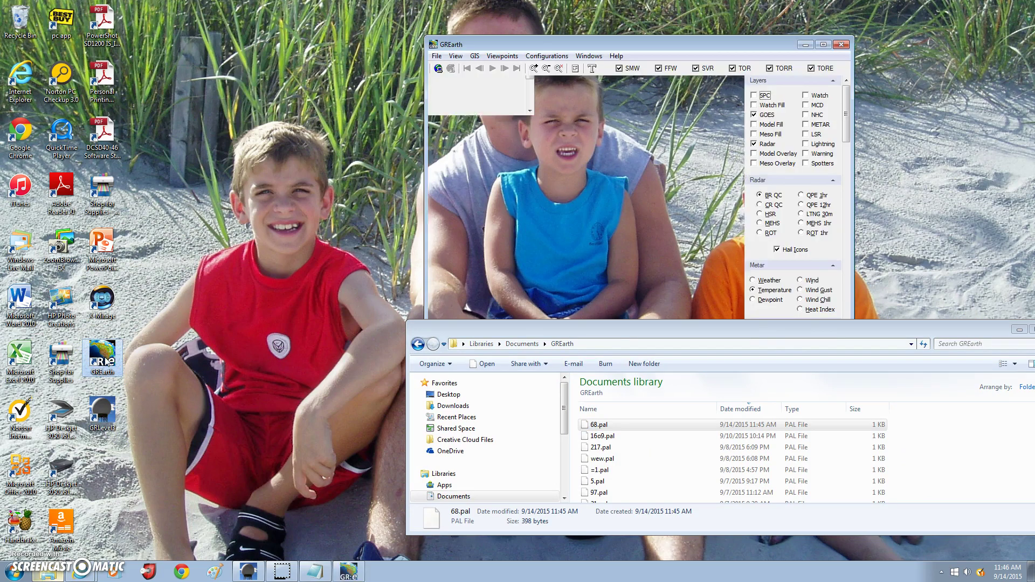
left_click(822, 45)
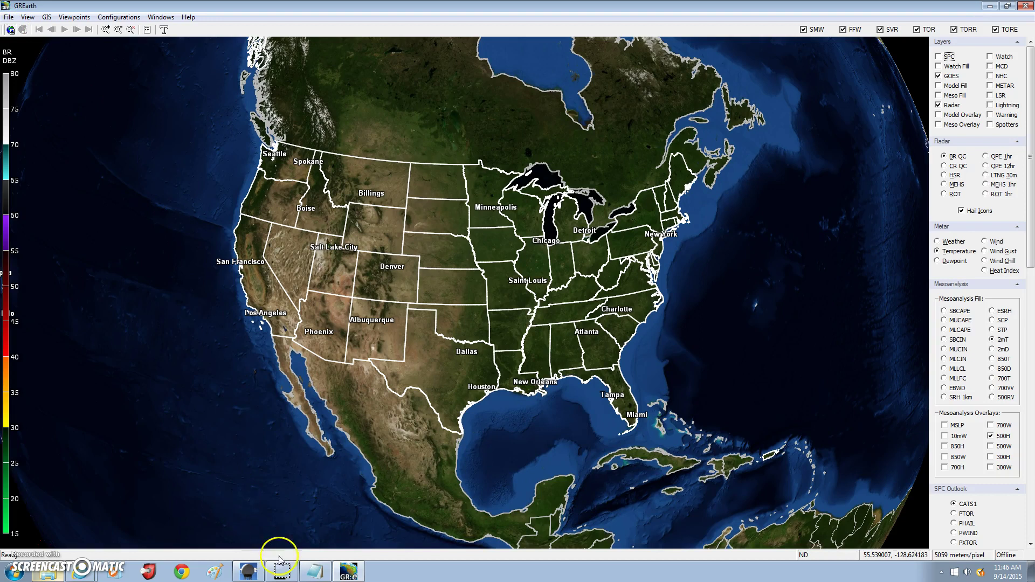
left_click(53, 572)
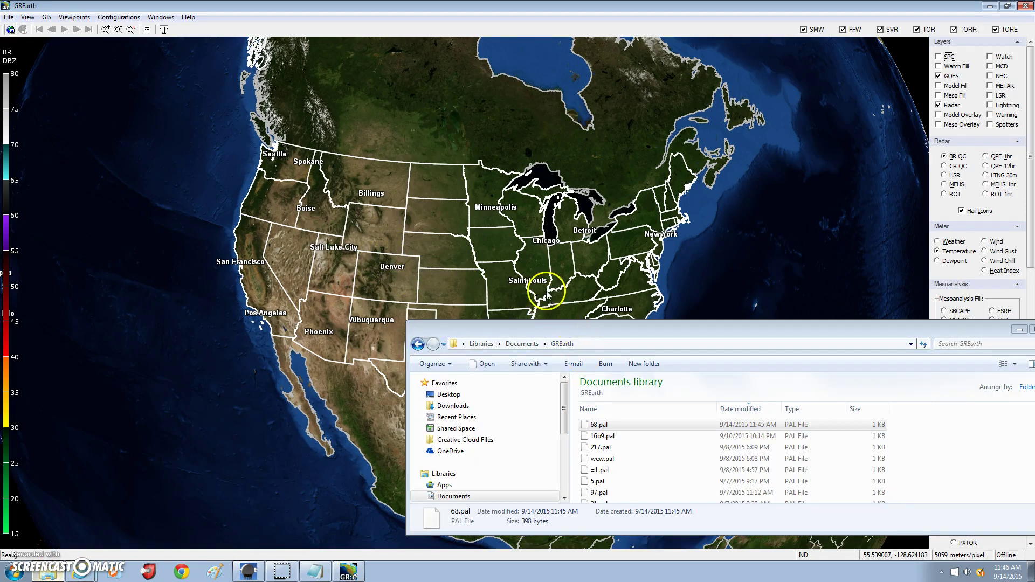
Step: Examine the radar echoes over the western United States and the Gulf of Mexico near Brownsville with the existing color table
left_click_drag(547, 292, 823, 417)
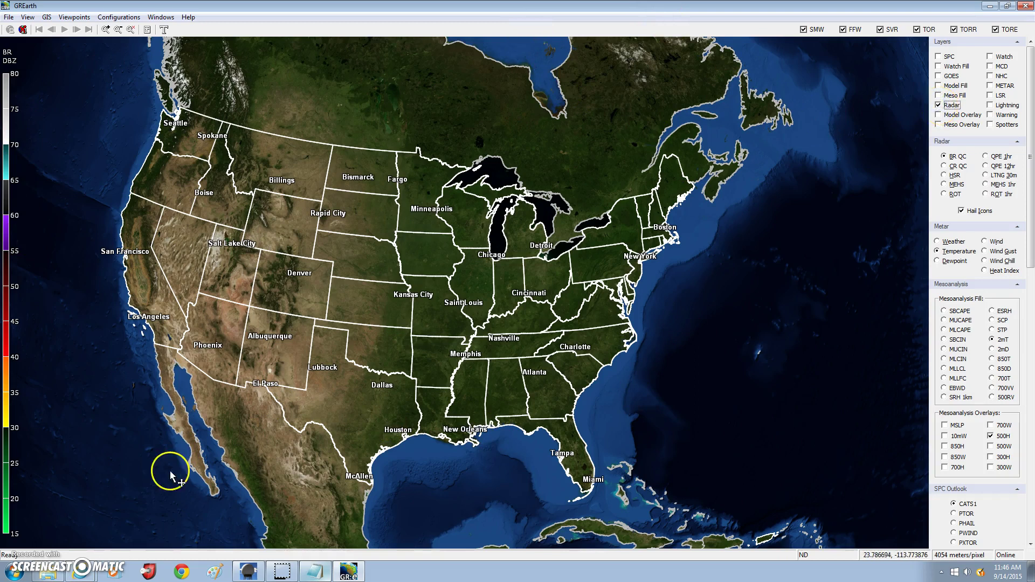
left_click_drag(380, 347, 734, 485)
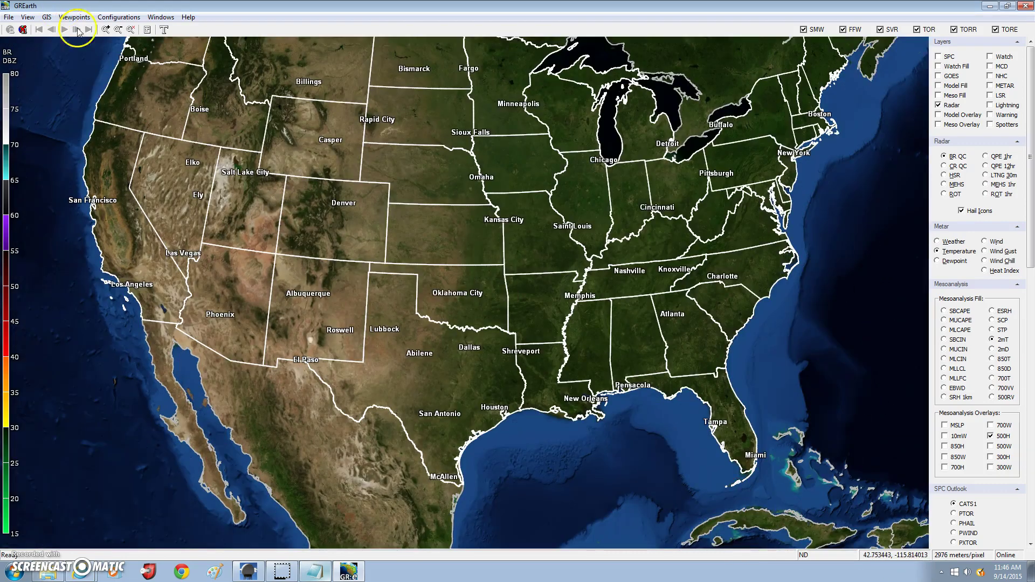
left_click_drag(71, 56, 436, 255)
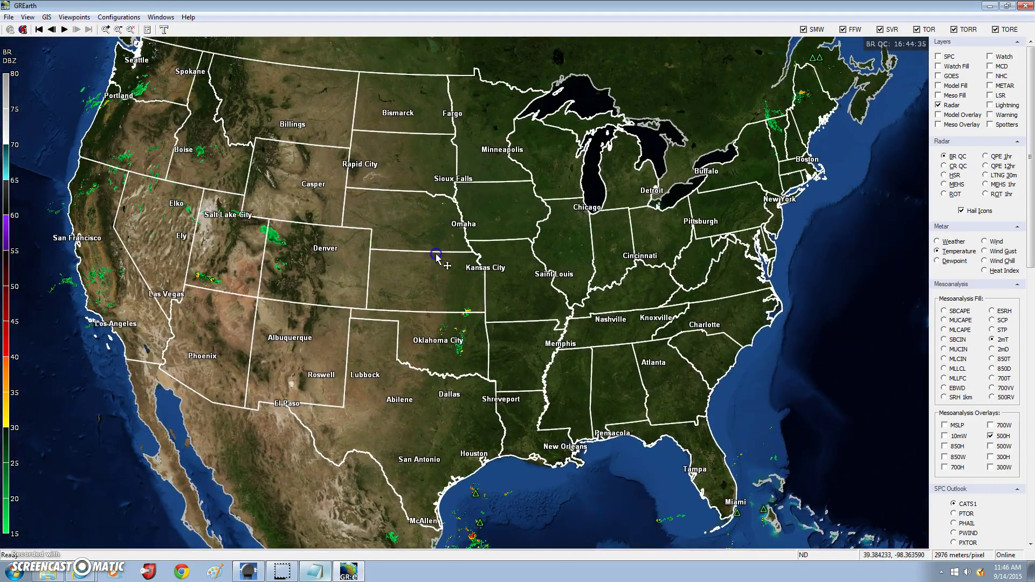
scroll(461, 354, "up", 6)
scroll(469, 351, "down", 5)
left_click_drag(742, 464, 562, 273)
scroll(562, 273, "down", 3)
left_click_drag(389, 273, 436, 302)
mouse_move(400, 351)
left_mouse_down()
mouse_move(501, 284)
mouse_move(601, 337)
left_mouse_up()
scroll(535, 231, "up", 5)
left_click_drag(603, 124, 570, 327)
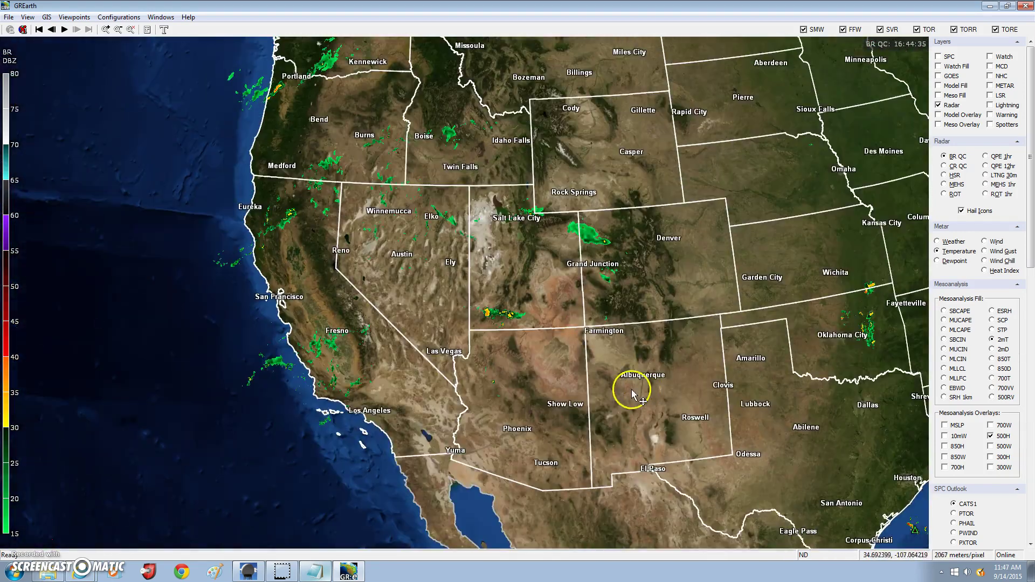
left_click_drag(571, 454, 91, 200)
scroll(460, 322, "up", 6)
left_click_drag(406, 474, 521, 217)
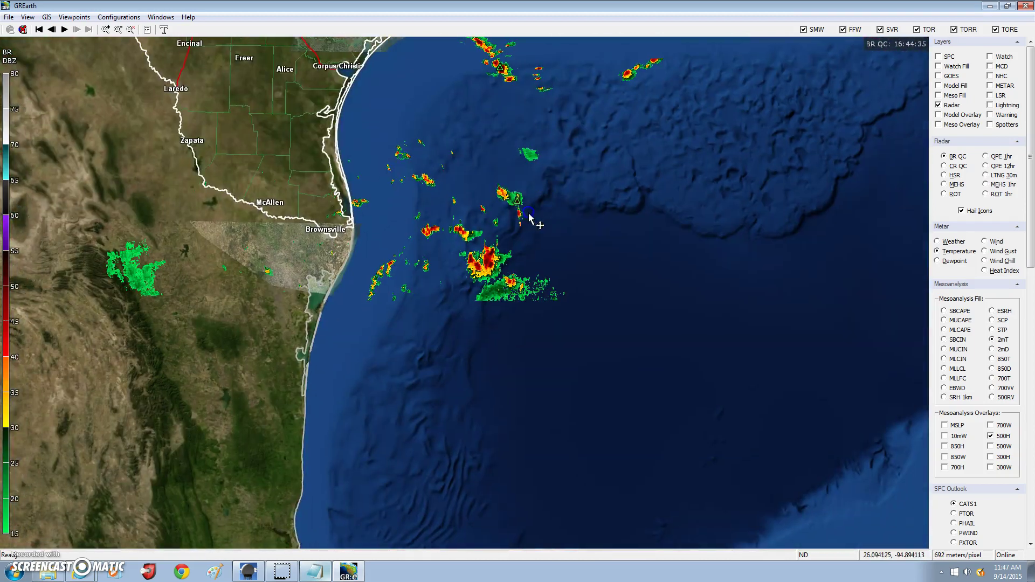
Step: Load 68.pal from the GREarth folder as the reflectivity color table of the GREarth radar map
left_click(49, 571)
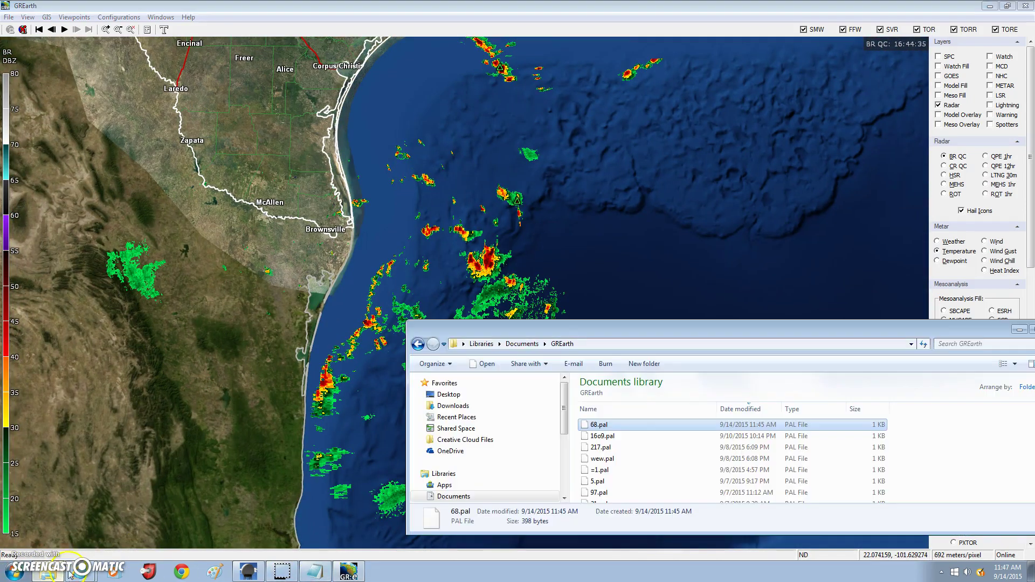
left_click_drag(588, 424, 550, 298)
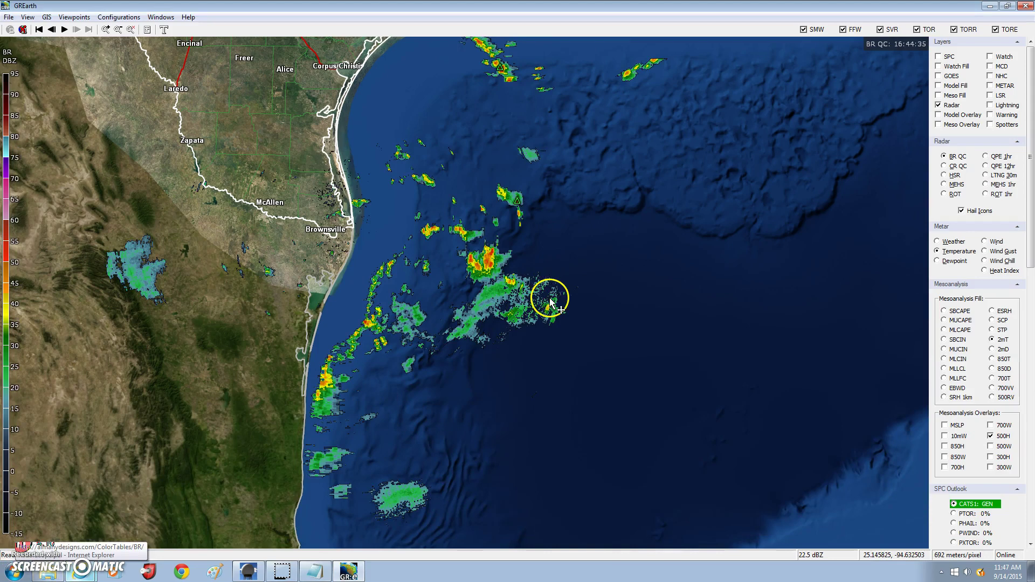
scroll(539, 297, "up", 5)
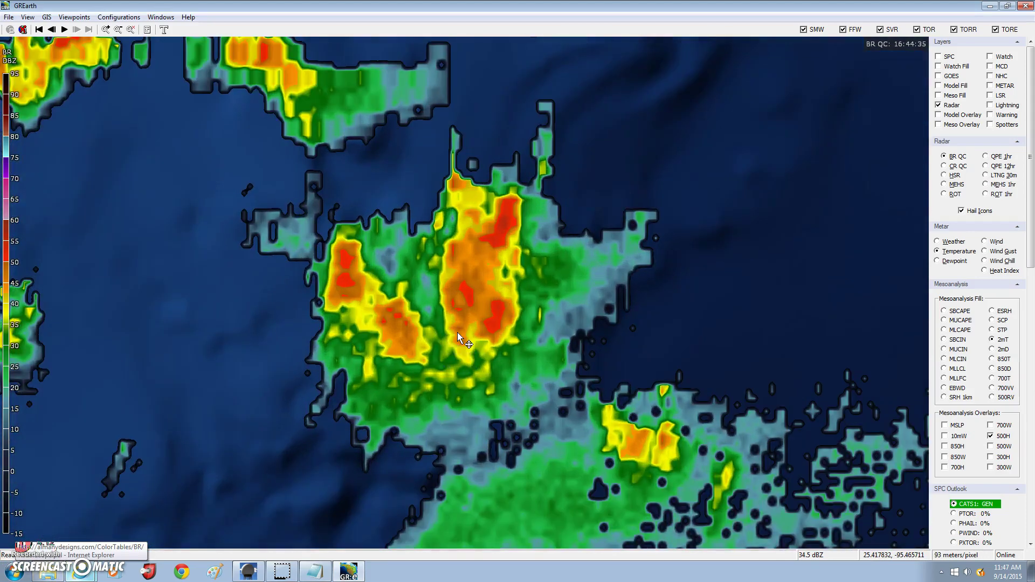
Step: Examine the recolored radar echoes around the Gulf coast, California, Utah, Colorado and Oklahoma
scroll(457, 332, "down", 6)
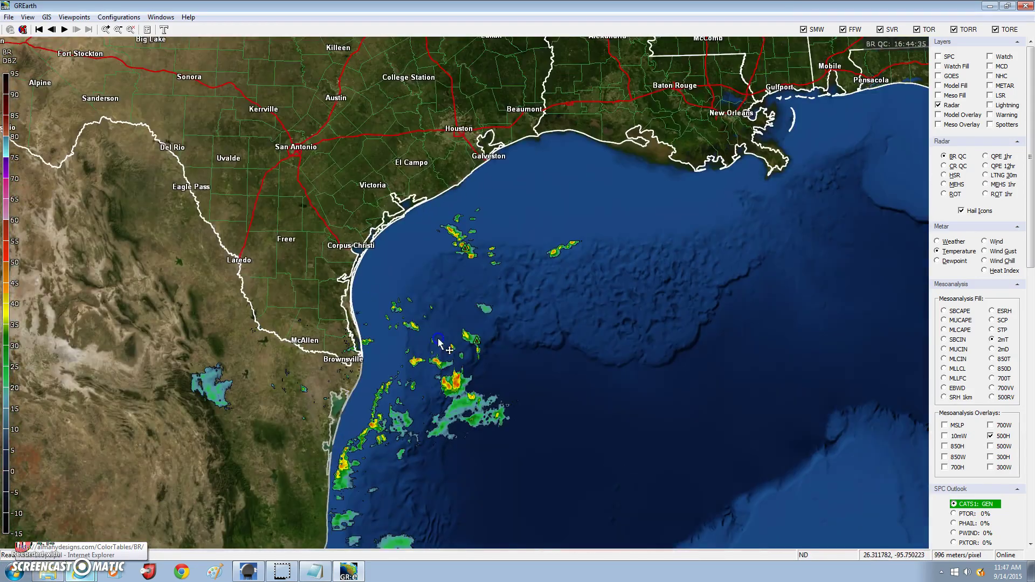
left_click_drag(430, 299, 479, 528)
scroll(432, 329, "down", 5)
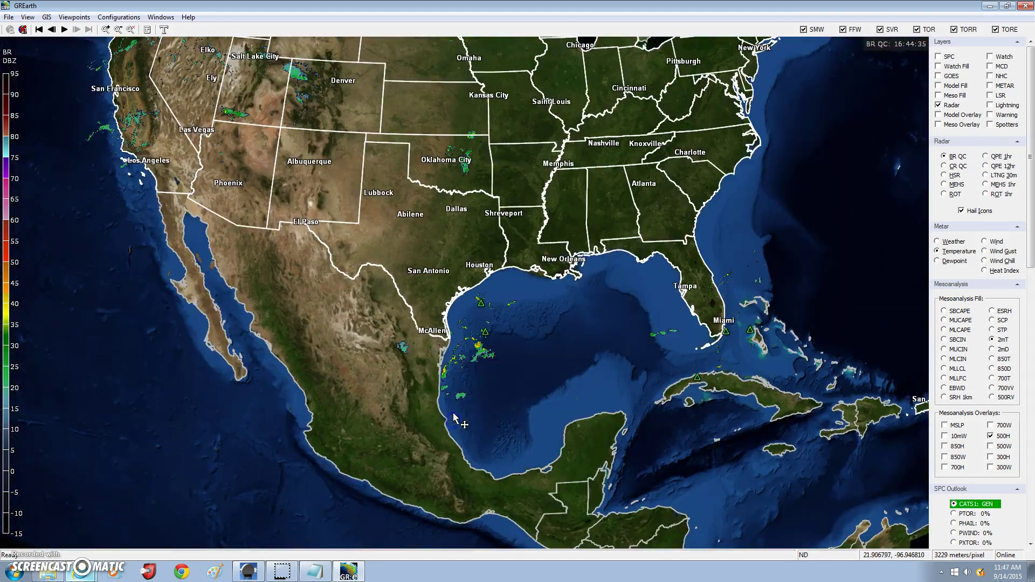
scroll(521, 293, "up", 4)
left_click_drag(523, 442, 717, 431)
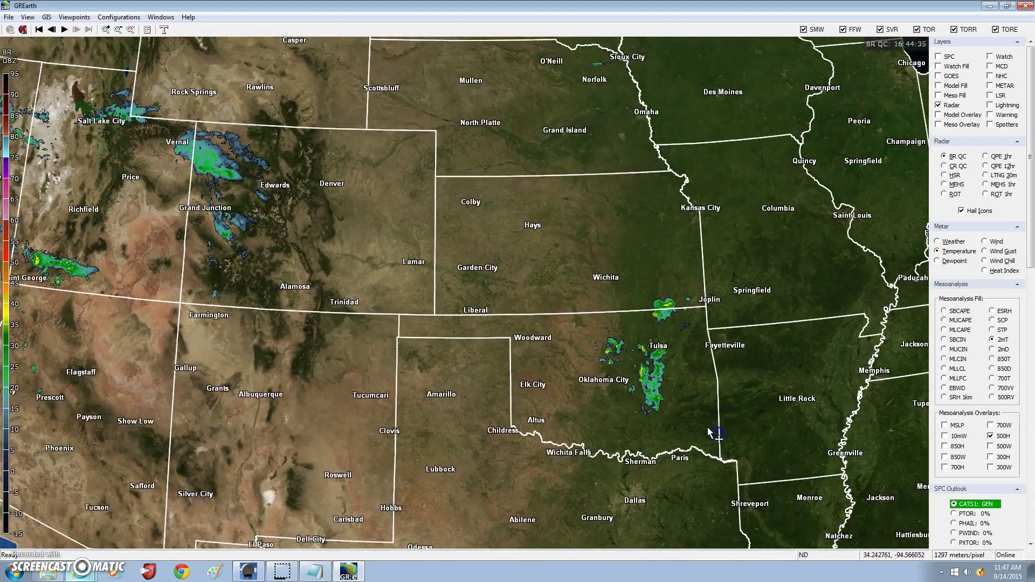
left_click_drag(284, 291, 439, 344)
left_click_drag(192, 388, 416, 366)
mouse_move(189, 304)
left_mouse_down()
mouse_move(336, 382)
mouse_move(503, 534)
mouse_move(695, 563)
mouse_move(603, 430)
mouse_move(539, 373)
mouse_move(314, 269)
mouse_move(8, 242)
mouse_move(9, 299)
mouse_move(263, 328)
left_mouse_up()
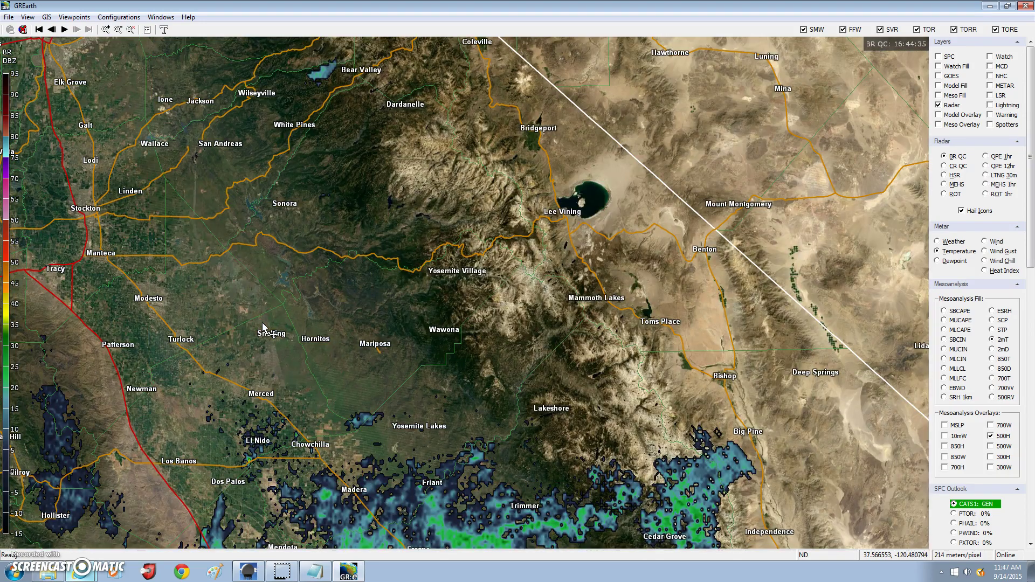
scroll(604, 276, "down", 5)
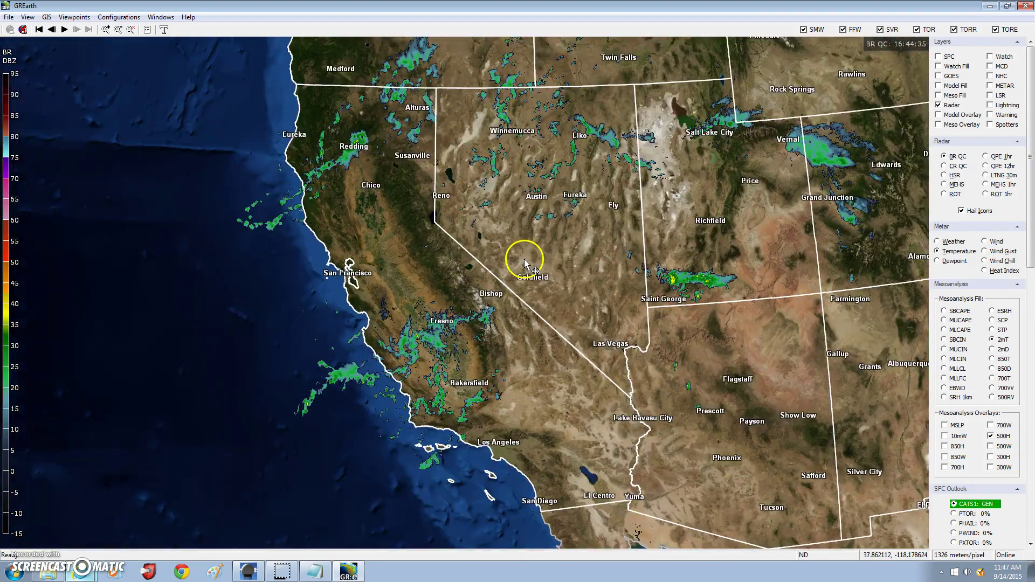
mouse_move(771, 322)
left_mouse_down()
mouse_move(651, 300)
mouse_move(408, 336)
left_mouse_up()
left_click_drag(756, 299, 607, 296)
left_click_drag(789, 323, 558, 327)
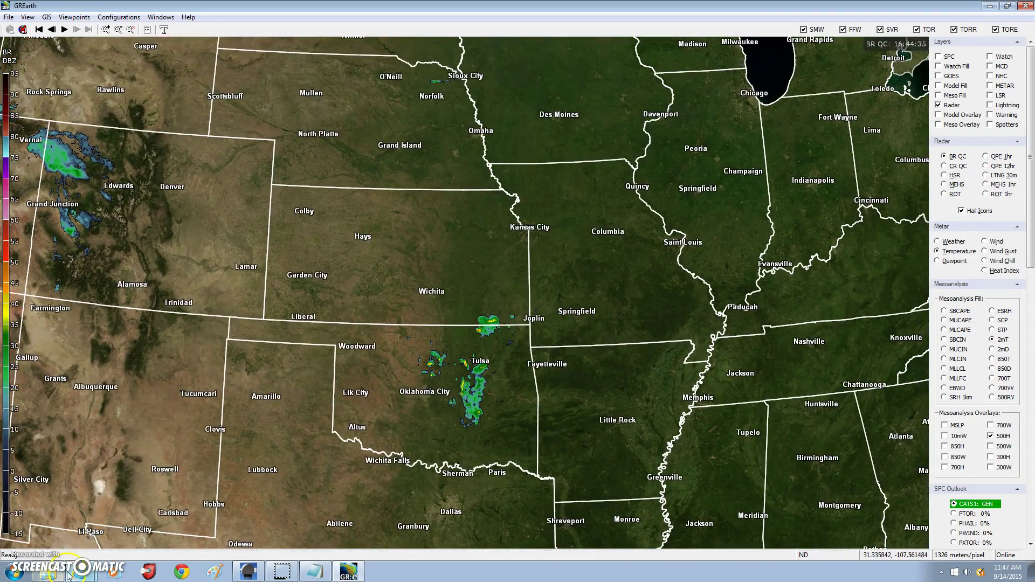